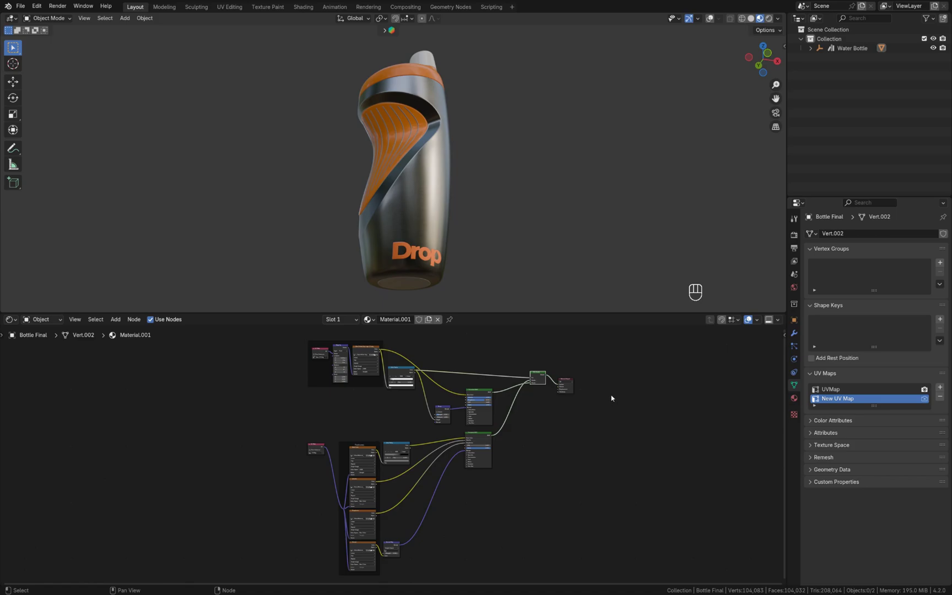
Step: Delete the upper set of logo nodes and the mix shader from the bottle material, keeping the Material Output
scroll(612, 398, "up", 6)
middle_click_drag(451, 347, 387, 425, "shift")
left_click_drag(159, 351, 546, 486)
key("x")
key("x")
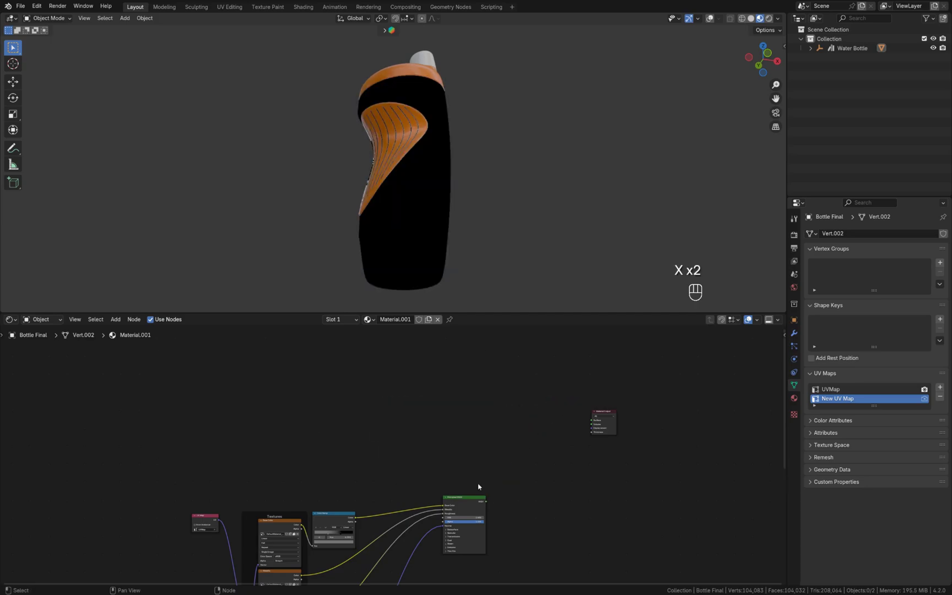
Step: Connect the remaining Principled BSDF directly to the Material Output and place the output node beside it
left_click(474, 501, "ctrl+shift")
left_click_drag(598, 419, 518, 509)
scroll(403, 232, "up", 1)
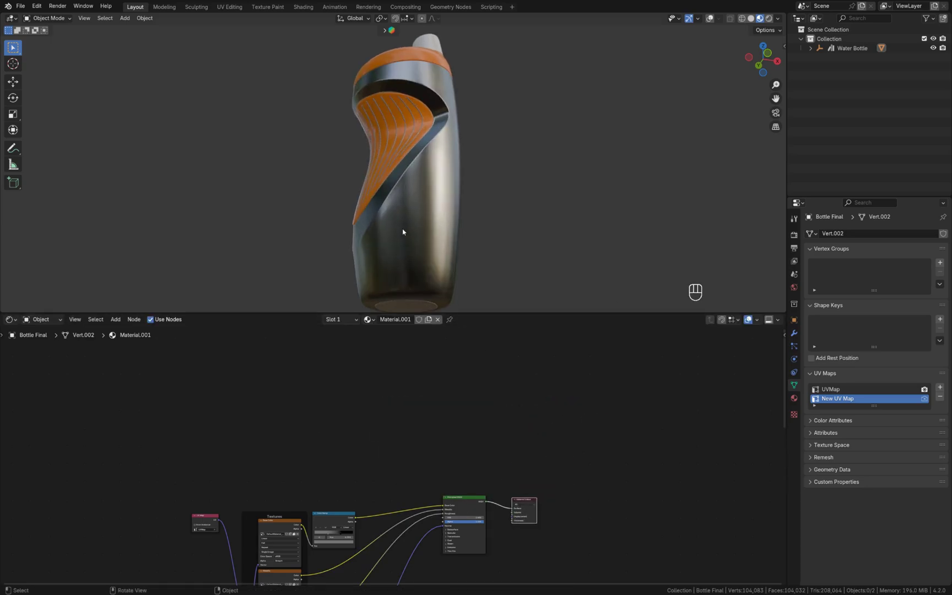
scroll(402, 232, "down", 1)
mouse_move(417, 225)
middle_mouse_down()
mouse_move(432, 221)
mouse_move(419, 223)
middle_mouse_up()
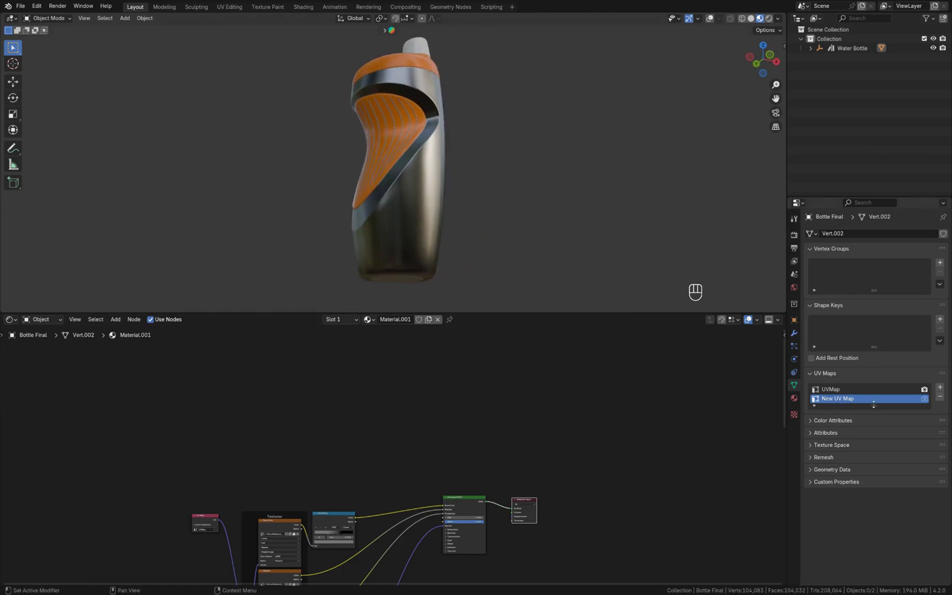
Step: Remove the New UV Map from the bottle mesh's UV maps, keeping UVMap
left_click(941, 397)
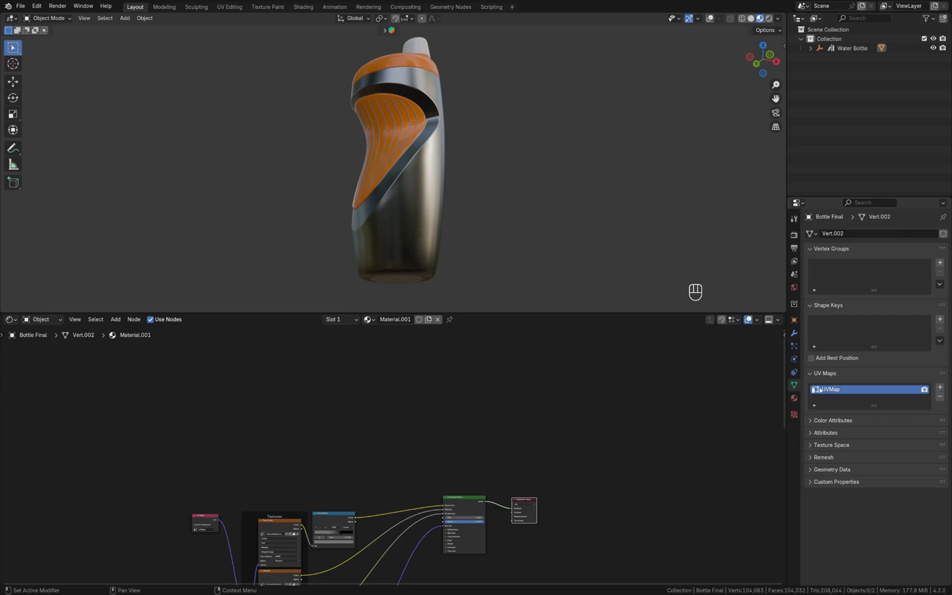
scroll(368, 250, "down", 1)
scroll(380, 249, "up", 1)
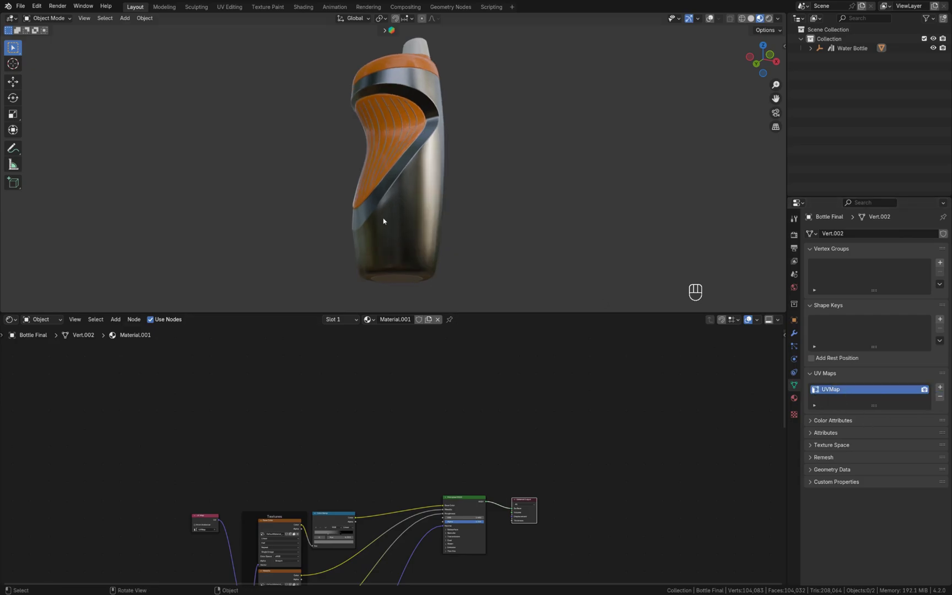
Step: Switch the node editor area to the UV Editor, enter Edit Mode on the bottle and deselect all geometry
left_click(11, 320)
left_click(38, 366)
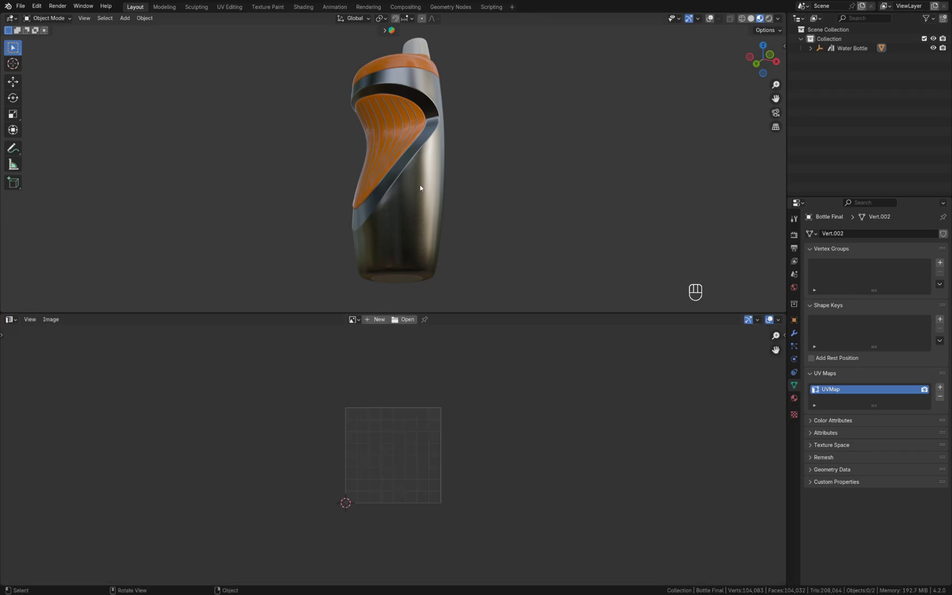
key("Tab")
scroll(408, 165, "down", 3)
scroll(426, 454, "down", 4)
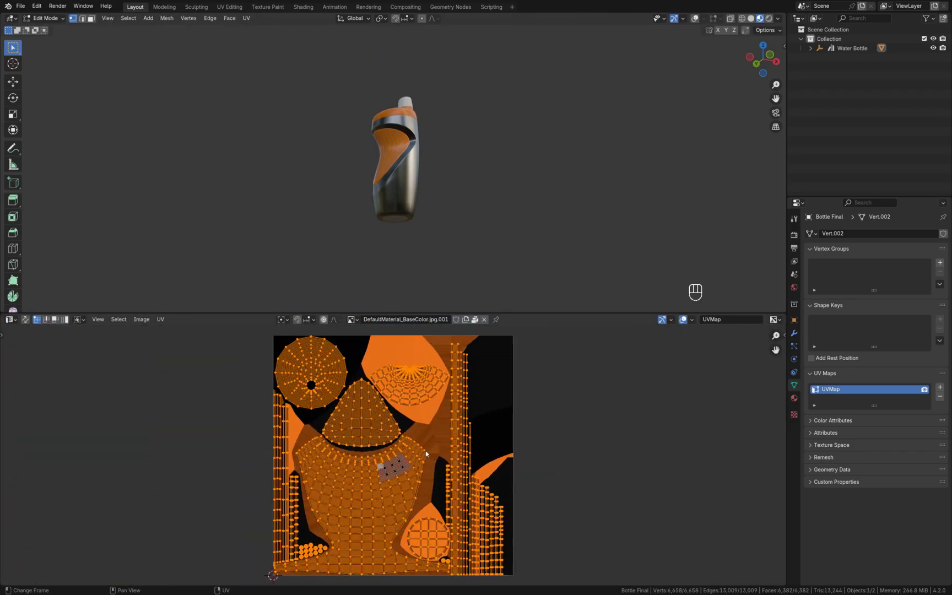
scroll(424, 452, "down", 1)
key("alt+a")
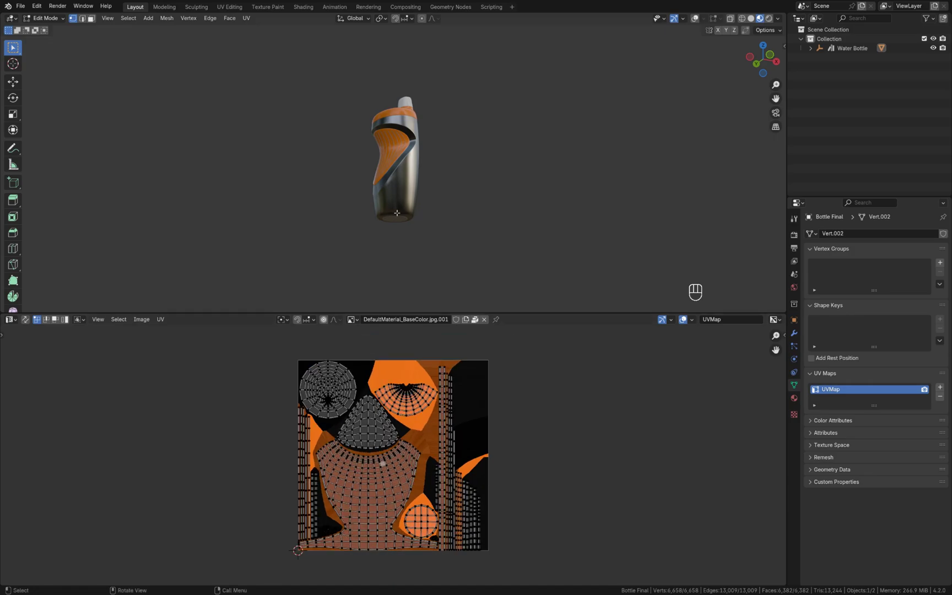
Step: Show the bottle's lower body in front view with viewport overlays enabled and the mesh in Edit Mode
scroll(398, 214, "up", 1)
key("KP_3")
key("KP_1")
scroll(404, 206, "up", 2)
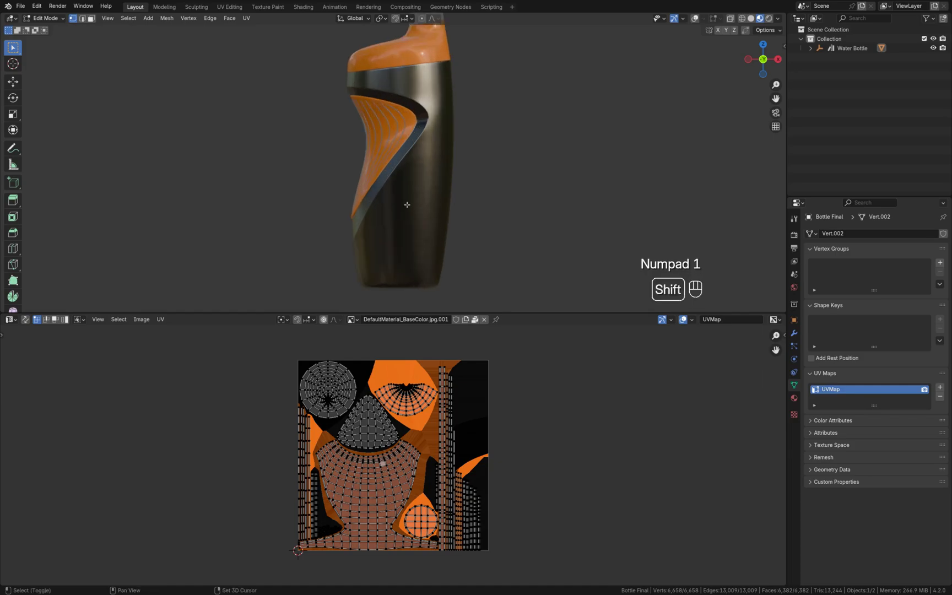
middle_click_drag(404, 207, 436, 198, "shift")
scroll(448, 205, "up", 2)
key("Tab")
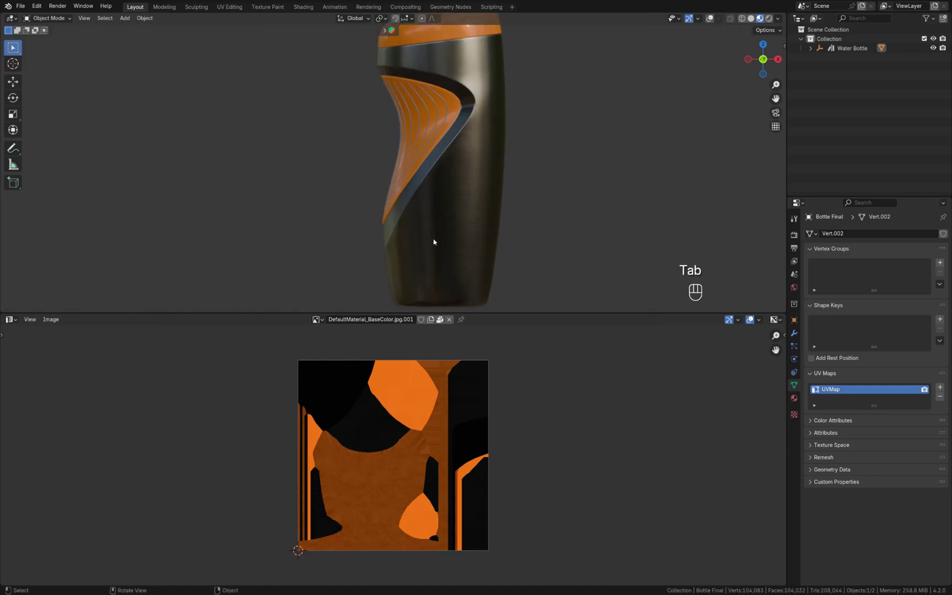
key("shift+alt+z")
middle_click_drag(476, 259, 404, 227, "shift")
key("Tab")
left_click(332, 226)
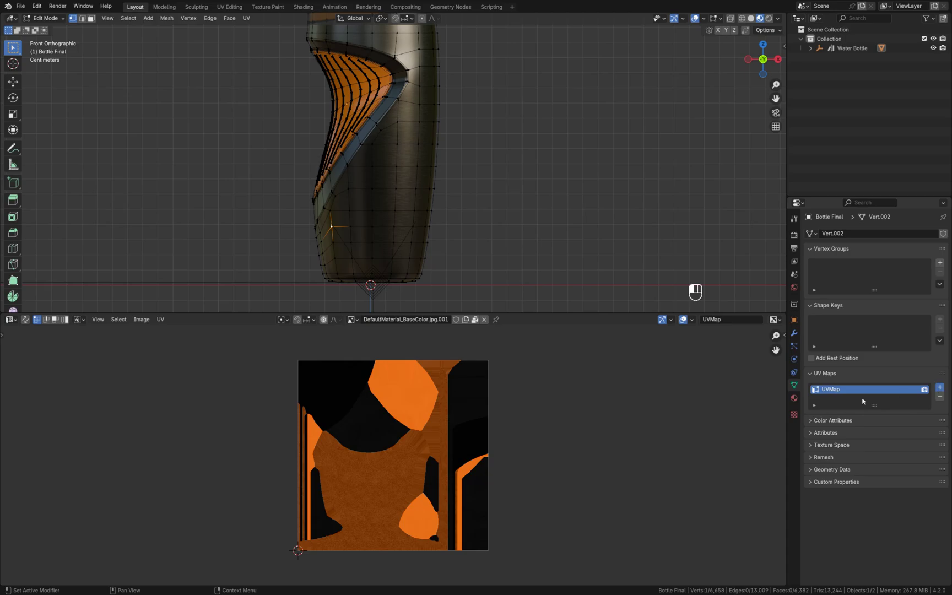
Step: Add a second UV map to the mesh and rename it 2nd Map
left_click(940, 387)
double_click(850, 398)
type("2")
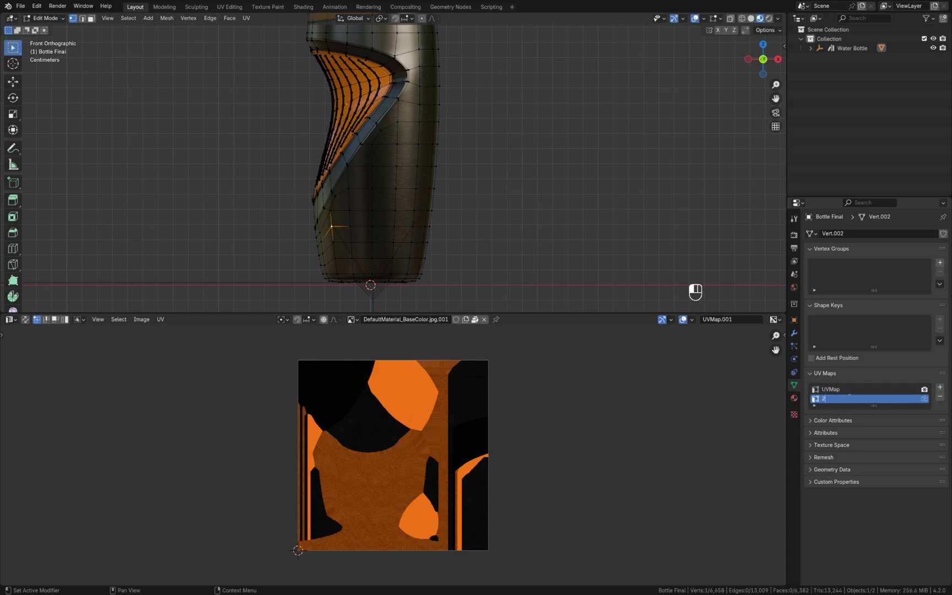
type("nd Map")
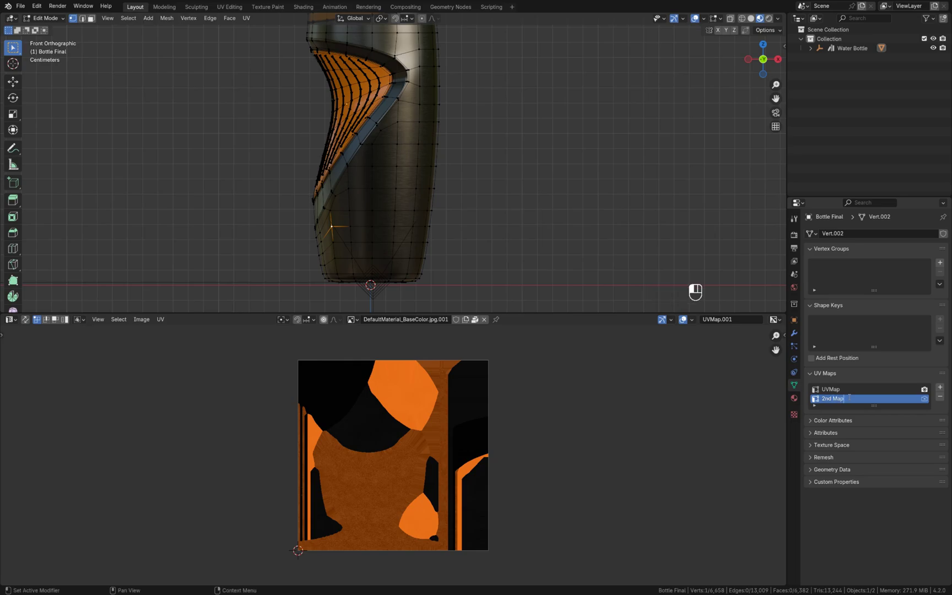
key("Return")
left_click_drag(869, 405, 869, 415)
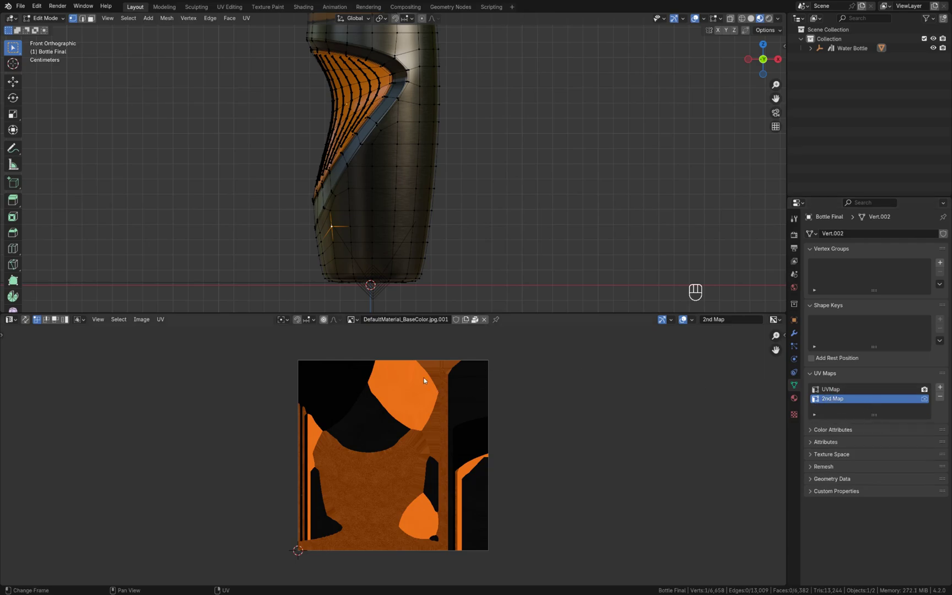
Step: Set the lower area to the UV Editor and switch mesh selection to face mode
left_click(13, 320)
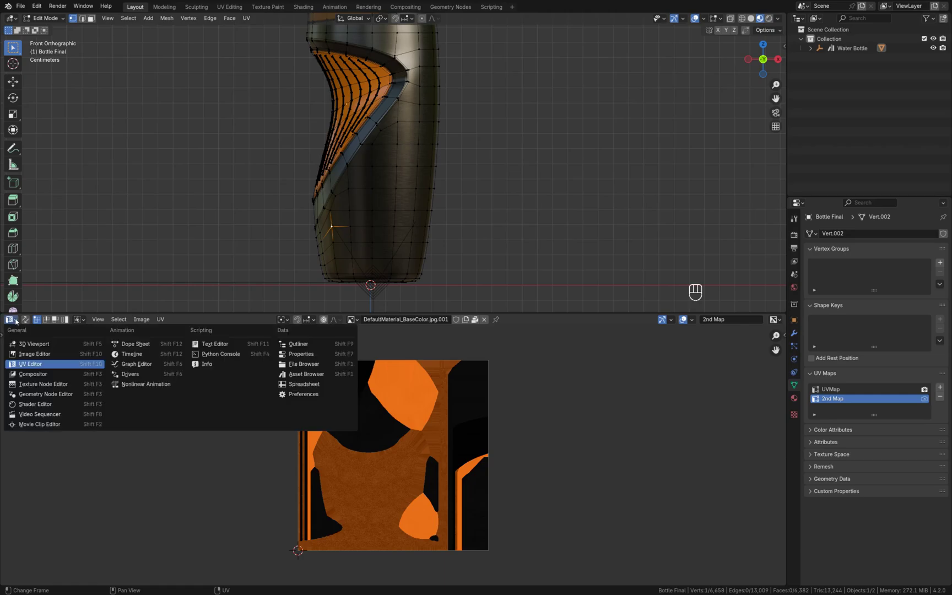
left_click(42, 366)
scroll(408, 410, "up", 2)
scroll(409, 411, "down", 2)
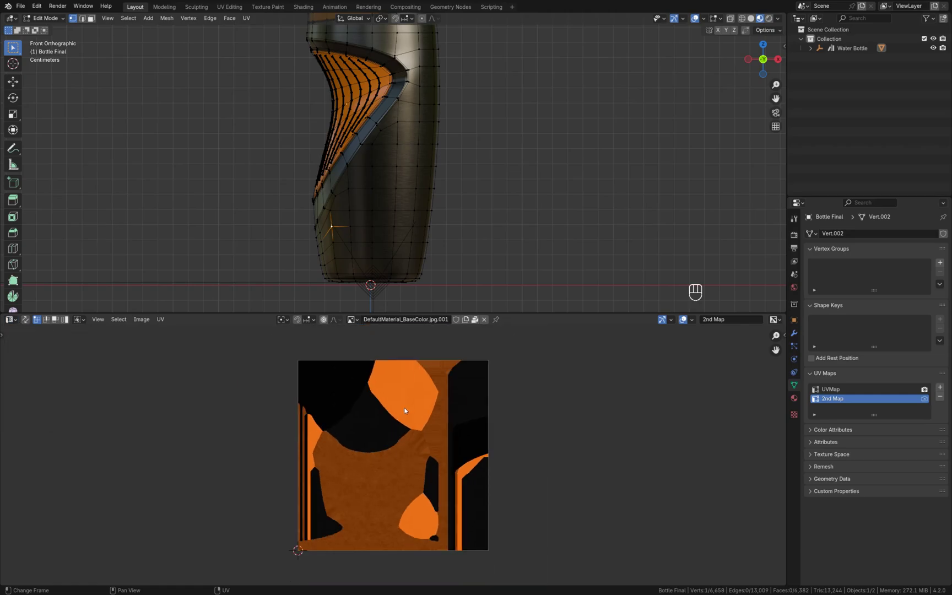
key("3")
left_click(341, 221)
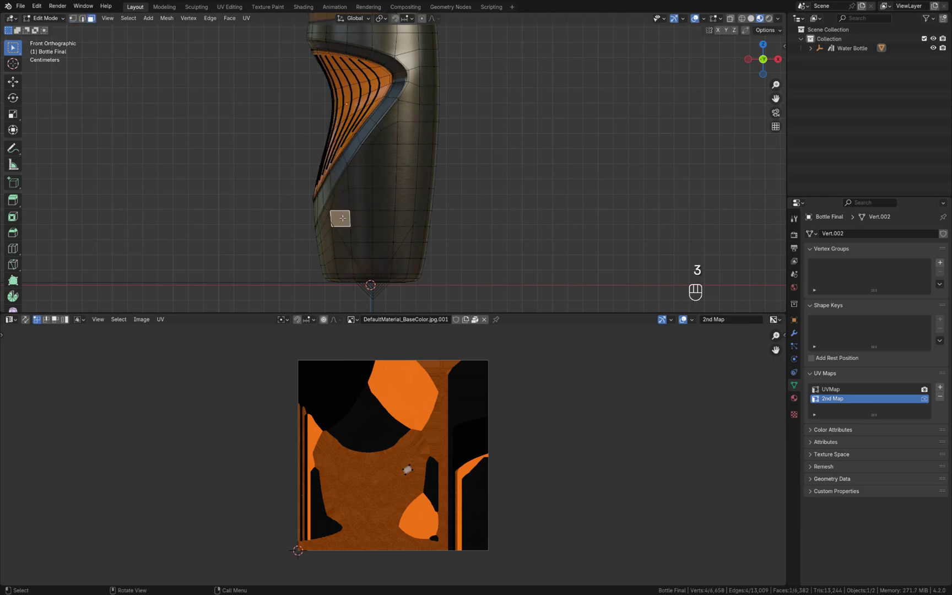
left_click(406, 253, "ctrl+shift")
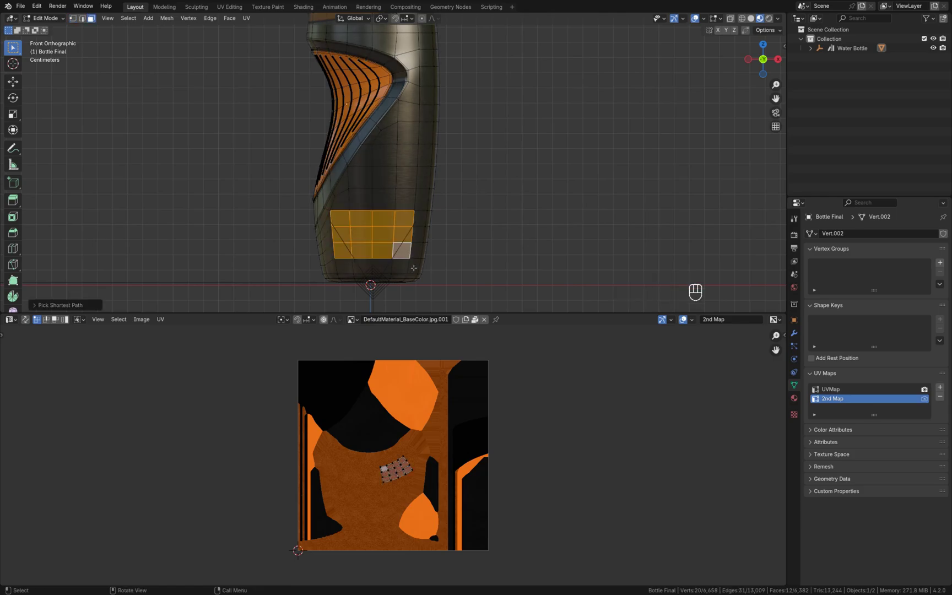
scroll(413, 249, "up", 1)
left_click(331, 232)
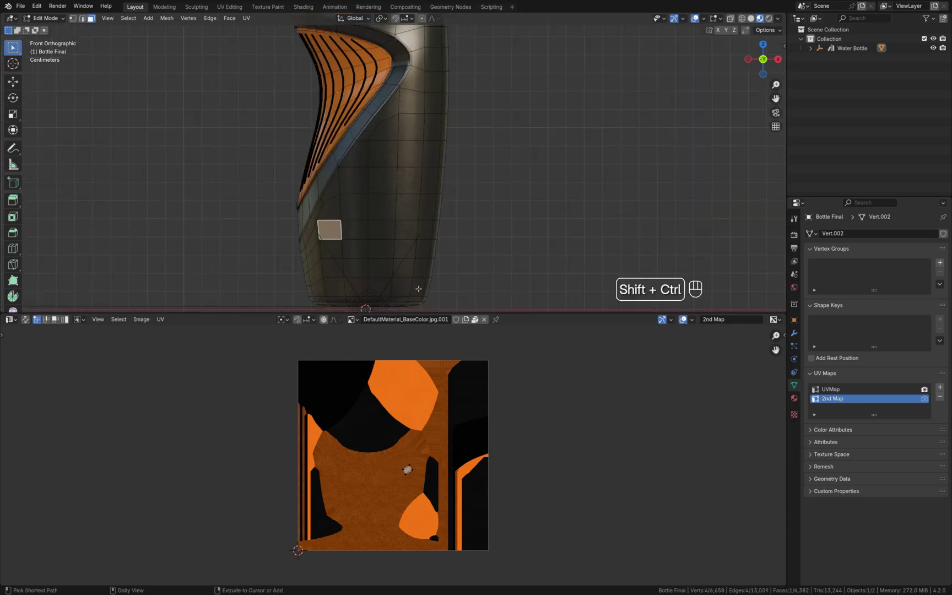
left_click(418, 288, "ctrl+shift")
middle_click_drag(418, 288, 413, 256)
key("alt+a")
key("KP_1")
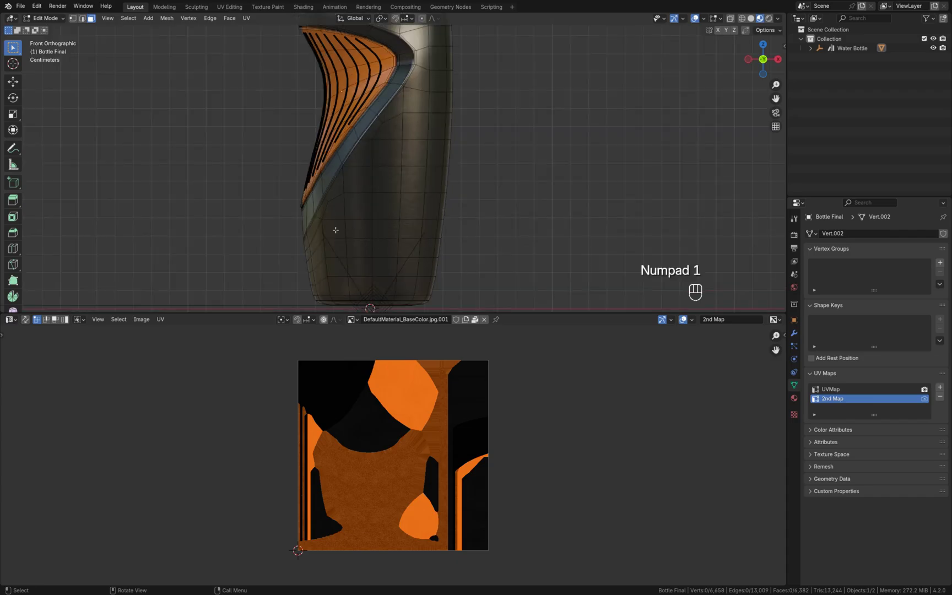
Step: Select a block of faces five wide and four high on the bottle's lower front and unwrap it with Project from View
left_click(333, 230)
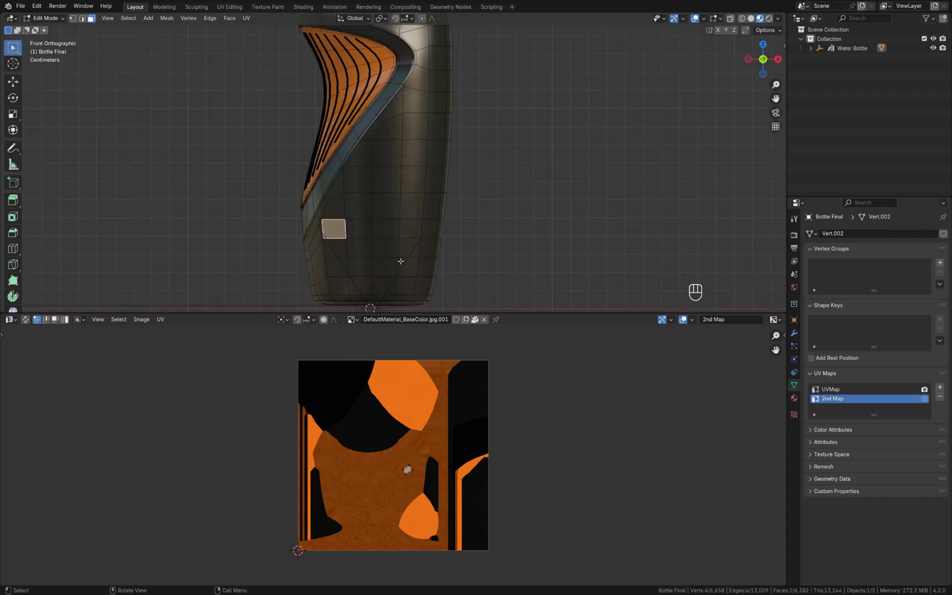
left_click(422, 286, "ctrl+shift")
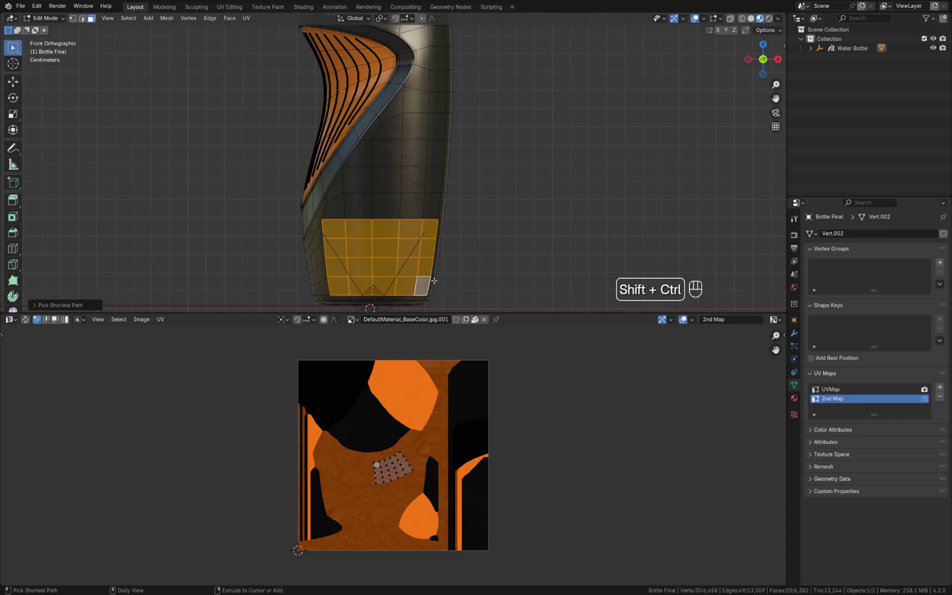
scroll(407, 265, "up", 1)
scroll(407, 265, "down", 1)
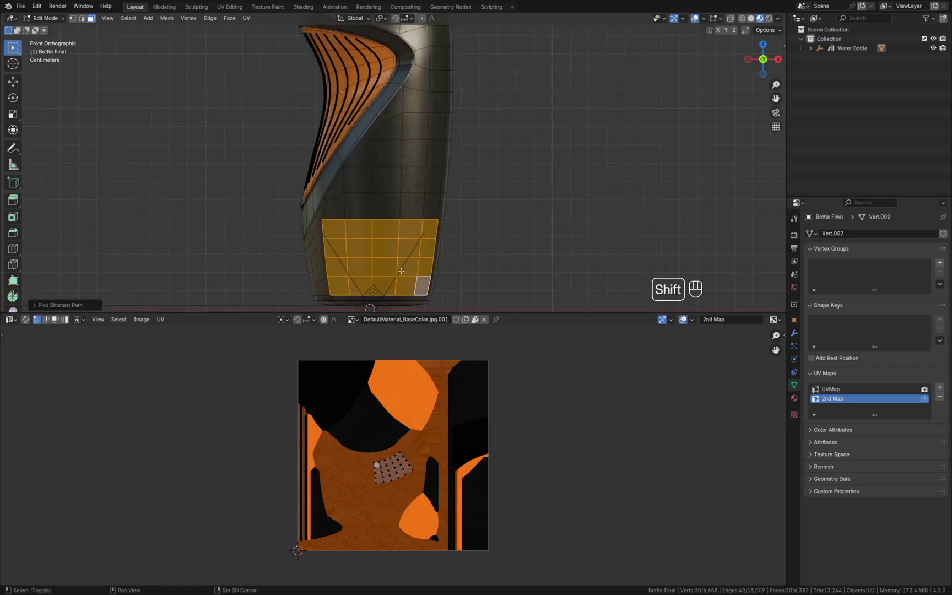
middle_click_drag(398, 267, 412, 210, "shift")
key("u")
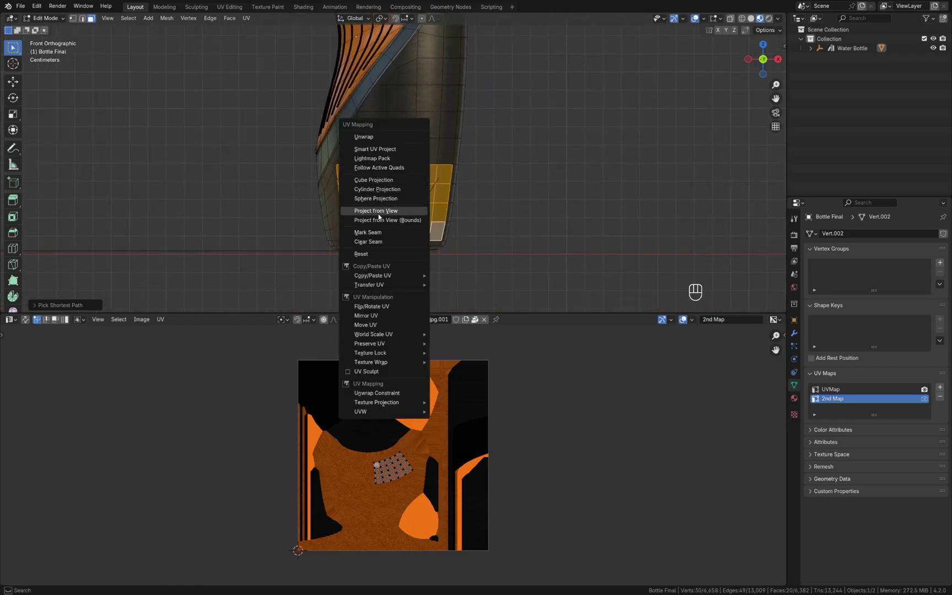
left_click(389, 212)
scroll(409, 472, "up", 2)
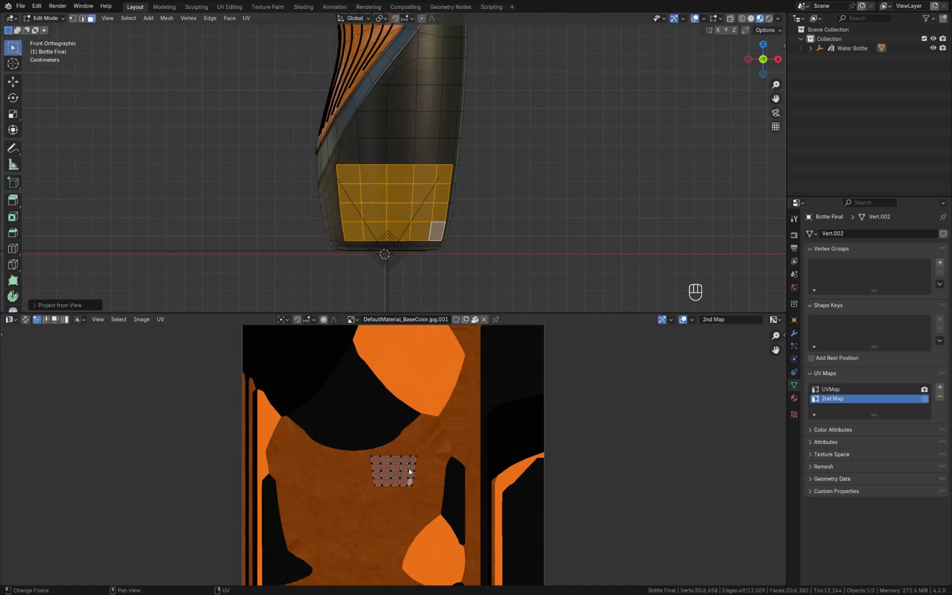
Step: Display Black White Drip Logo (1).png in the UV Editor, then scale and move the projected island to enclose the Drop lettering
left_click(352, 320)
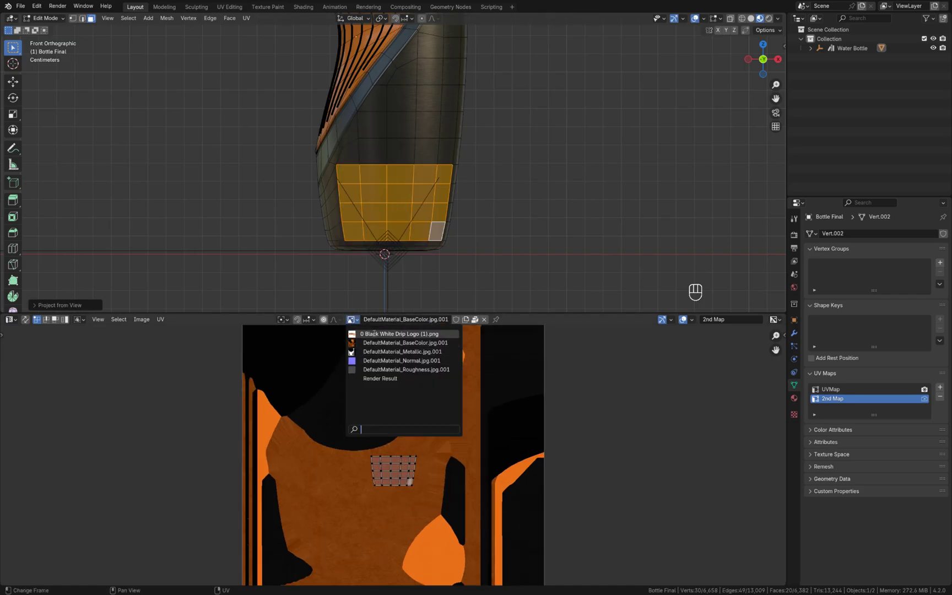
left_click(389, 334)
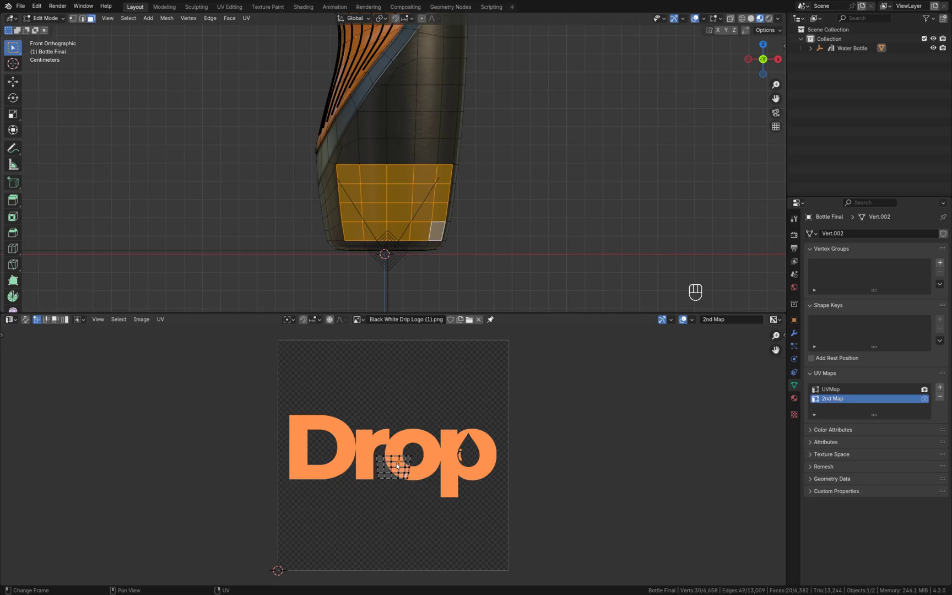
key("l")
key("s")
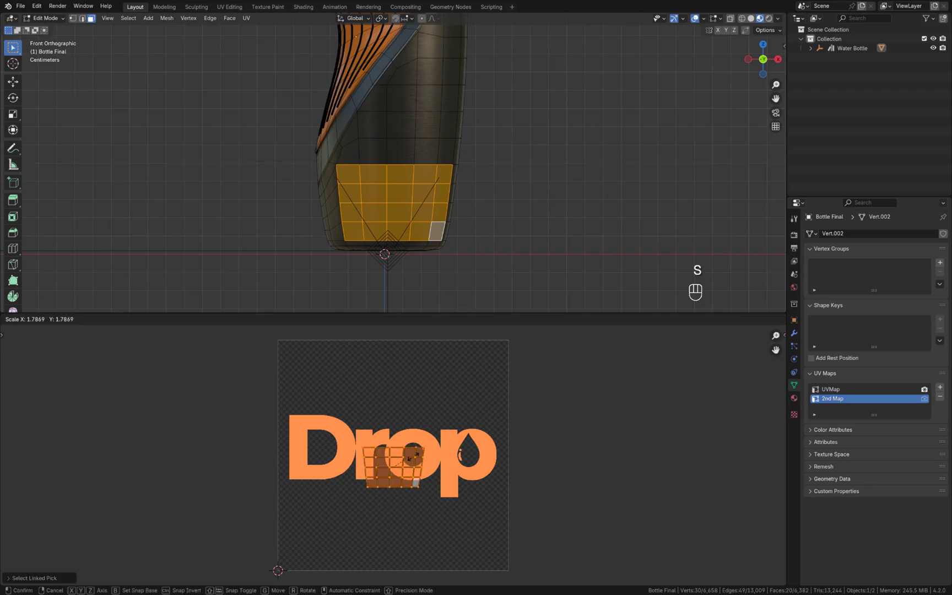
left_click(462, 449)
key("g")
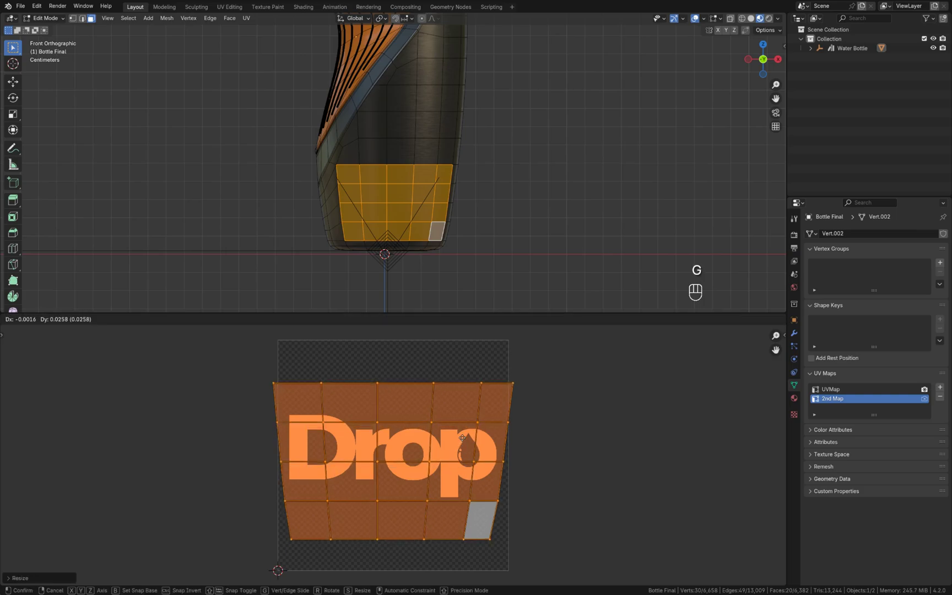
left_click(463, 433)
key("s")
left_click(467, 442)
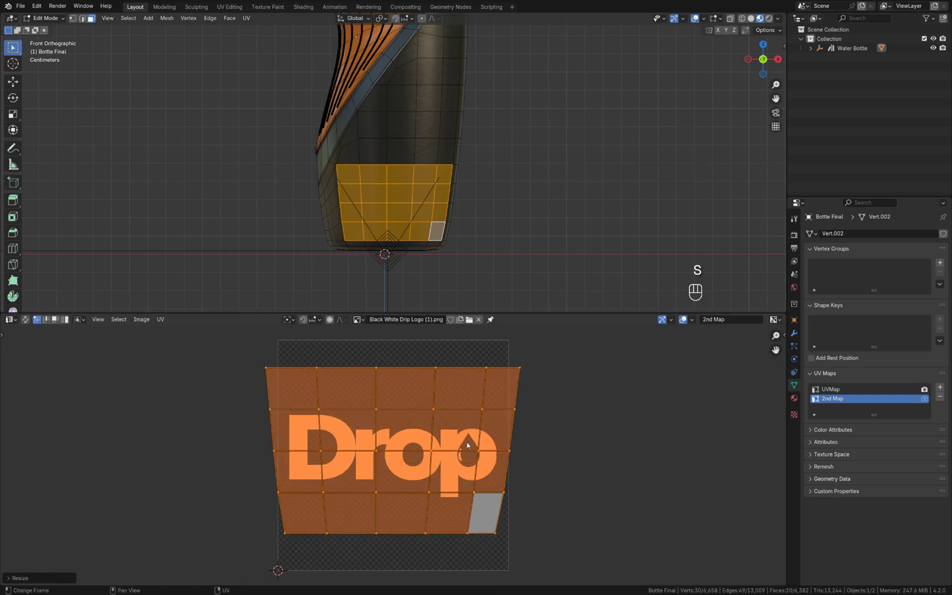
key("s")
left_click(467, 443)
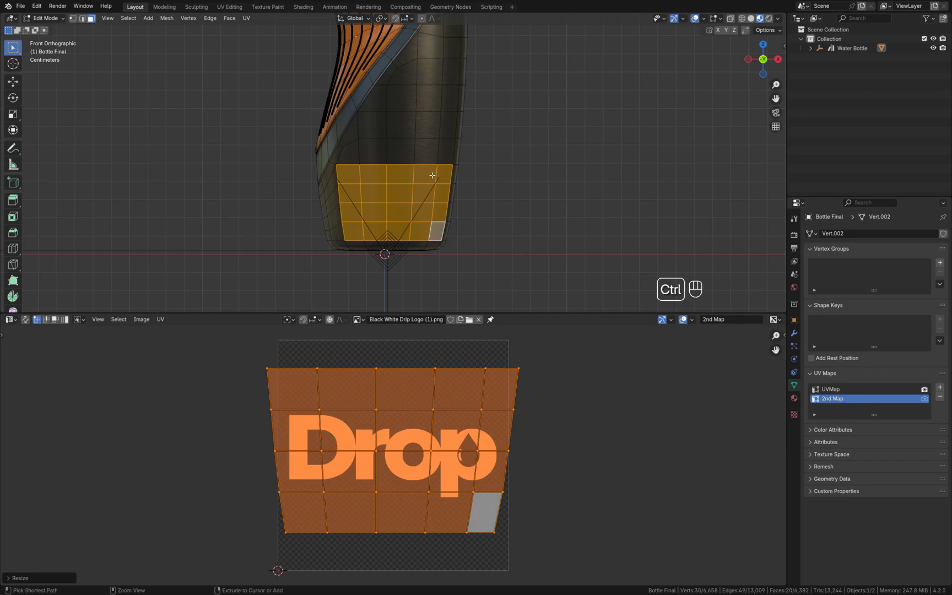
Step: Invert the face selection and move all the other UV islands about -1.02 along X, outside the logo image
key("ctrl+i")
scroll(433, 182, "down", 1)
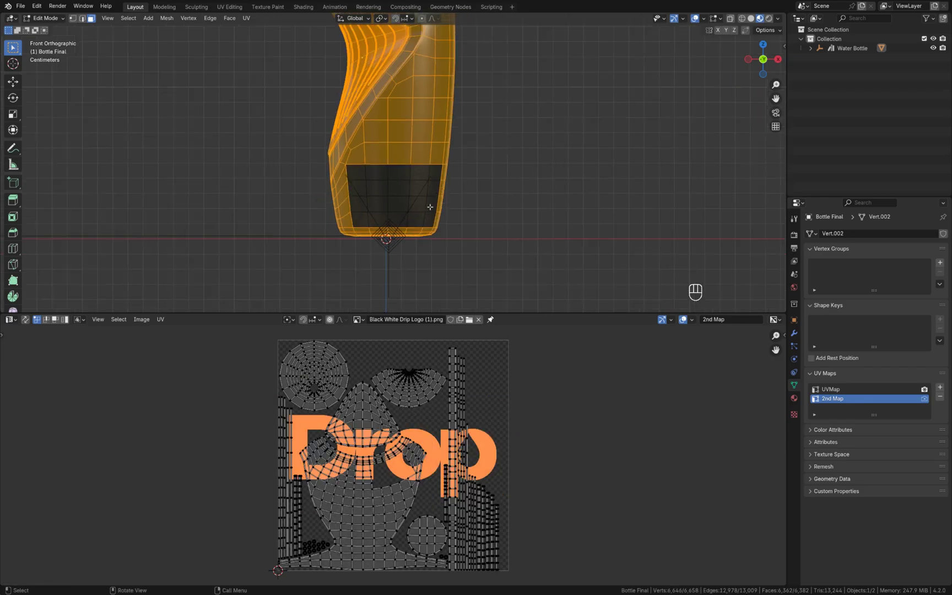
scroll(390, 428, "down", 1)
key("a")
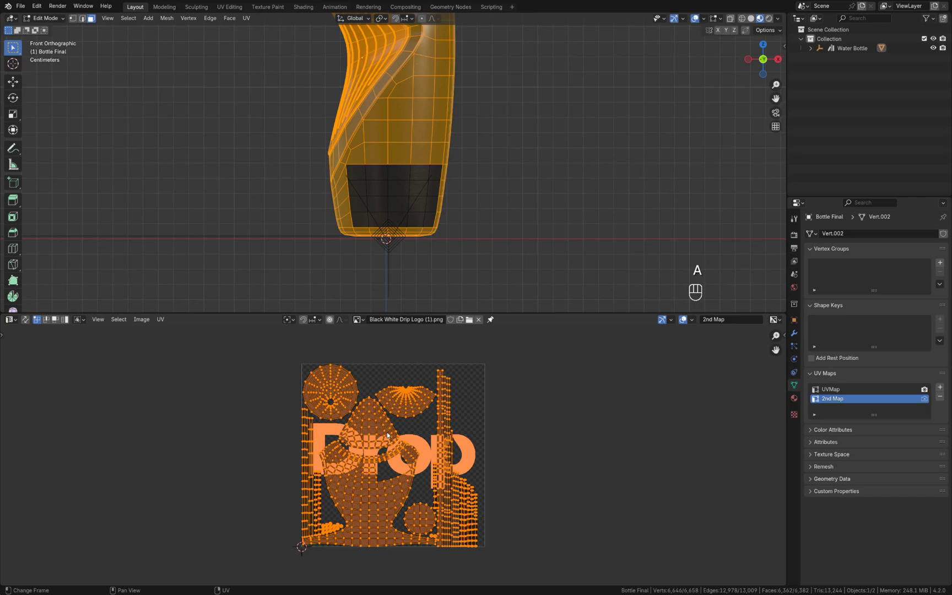
key("g")
key("x")
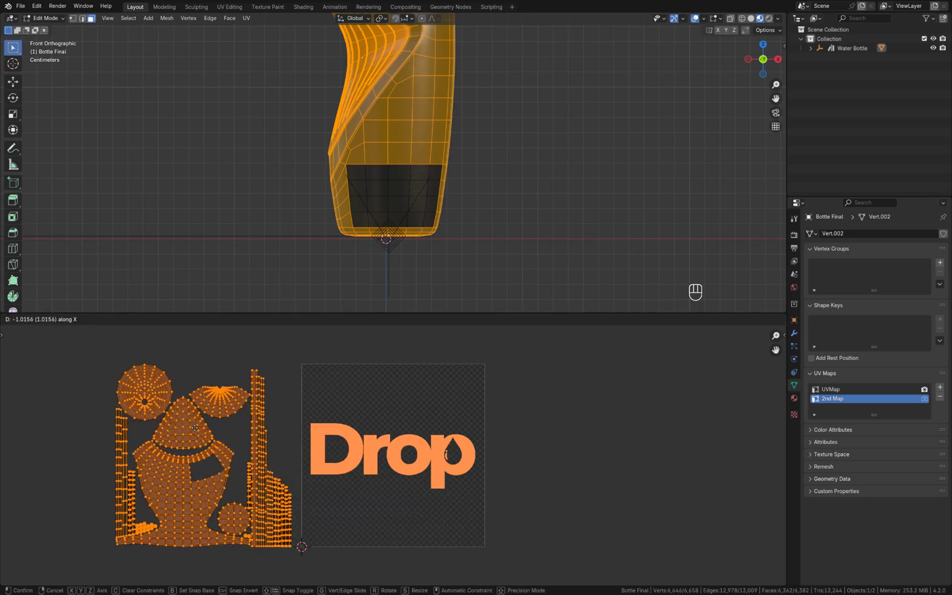
left_click(194, 427)
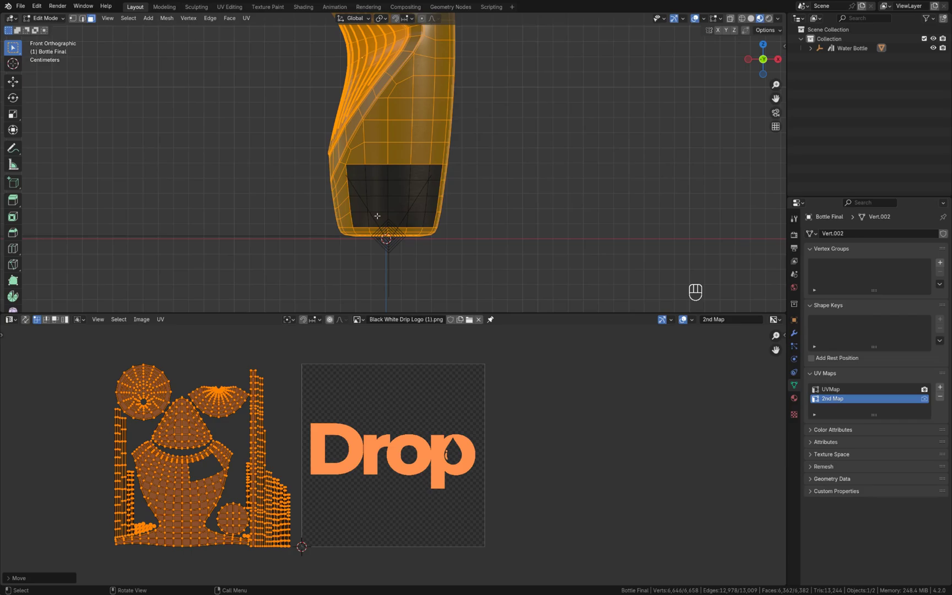
Step: Invert the selection back to the logo faces and scale the three inner horizontal UV edge rows in edge mode to even out the island's sides
key("ctrl+i")
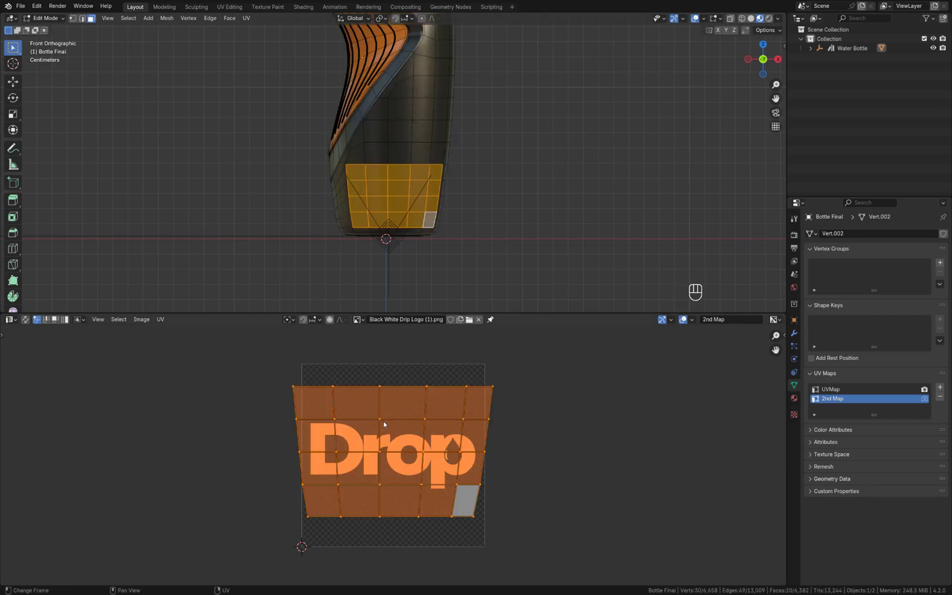
key("2")
left_click(397, 421, "alt")
key("s")
left_click(410, 454)
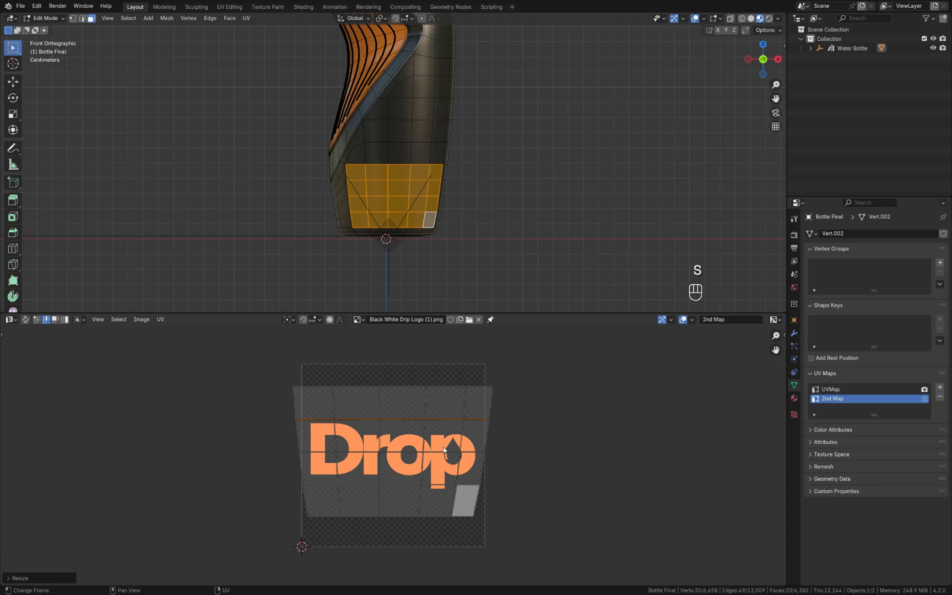
left_click(410, 454, "alt")
key("s")
left_click(404, 482, "shift")
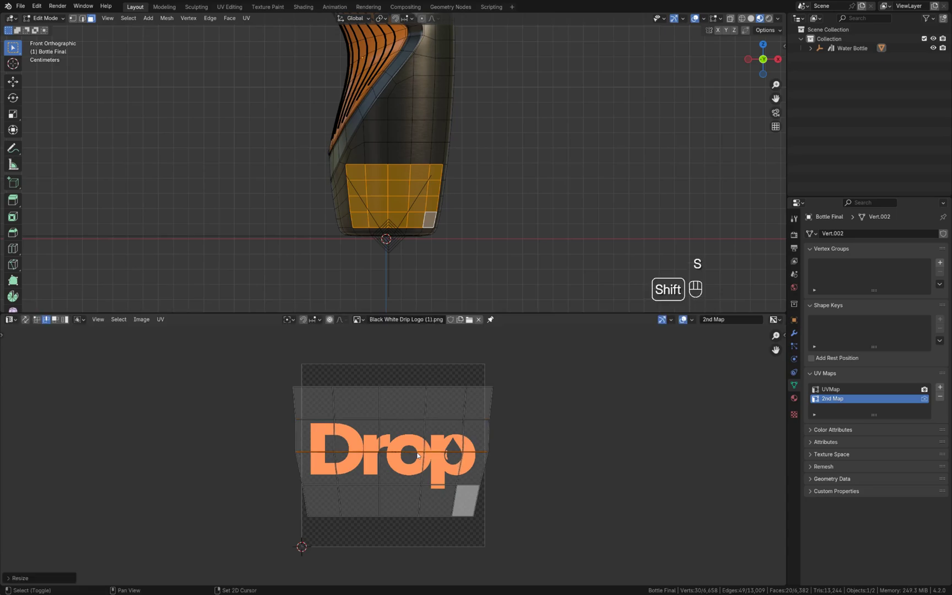
key("s")
left_click(411, 485)
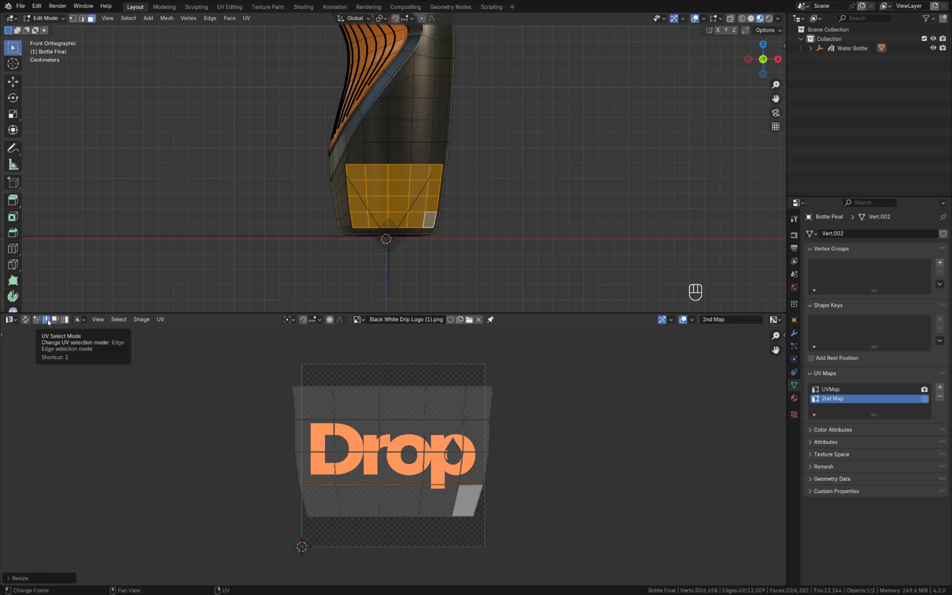
Step: Widen the logo island's lowest UV edge row, then rescale the inner horizontal rows to match its side taper
left_click(380, 517, "alt")
key("s")
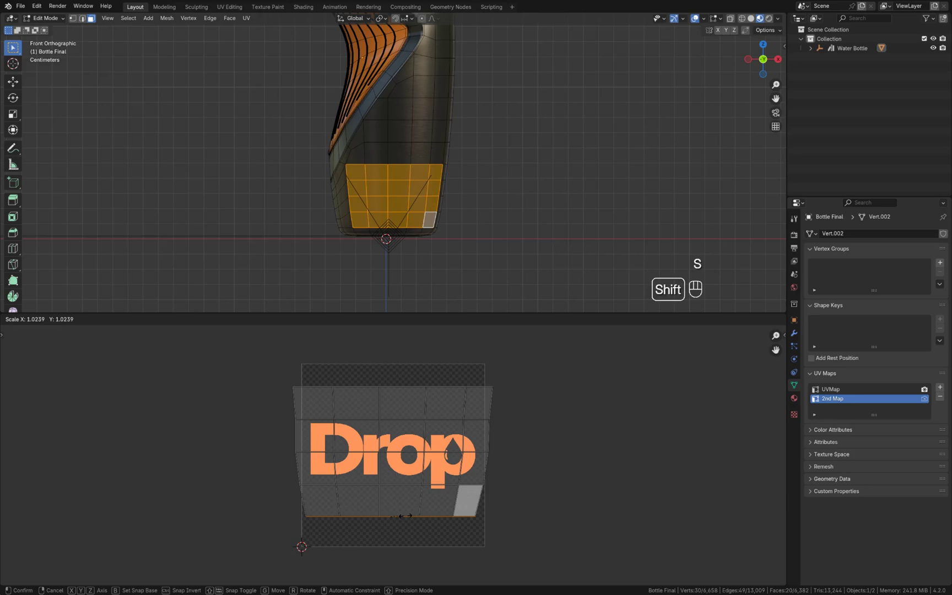
left_click(409, 518)
left_click(395, 485, "alt")
key("s")
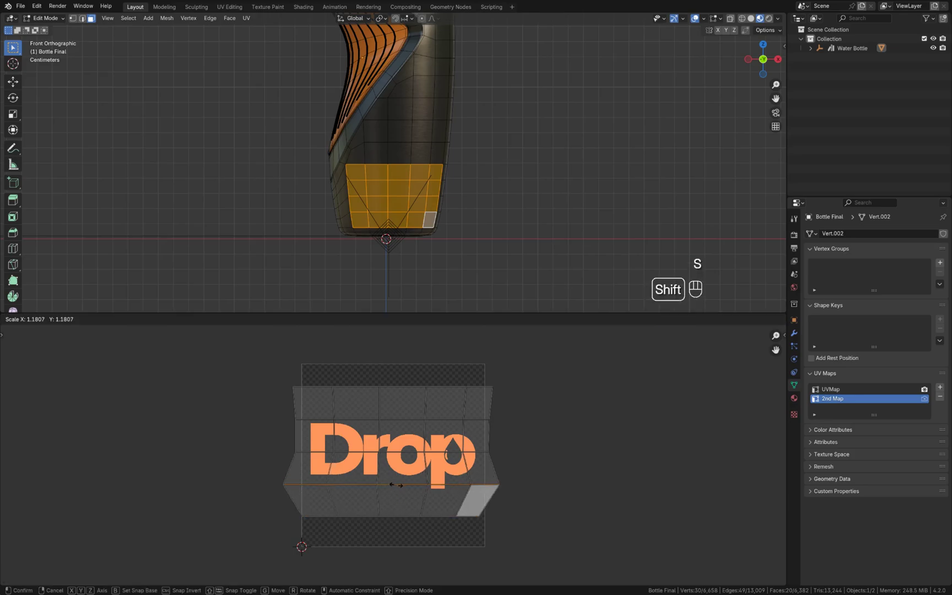
left_click(394, 488)
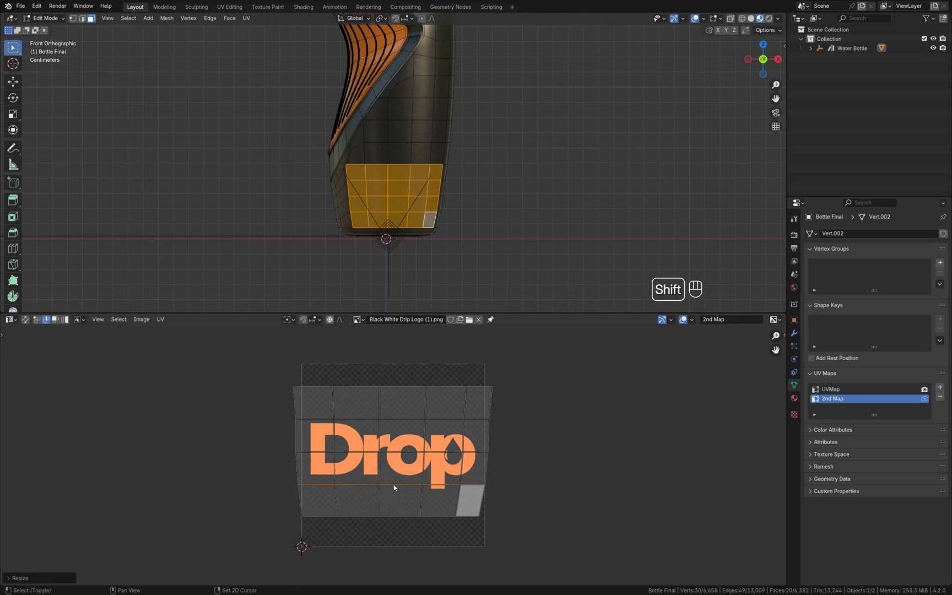
left_click(386, 453, "alt")
left_click(387, 419, "alt")
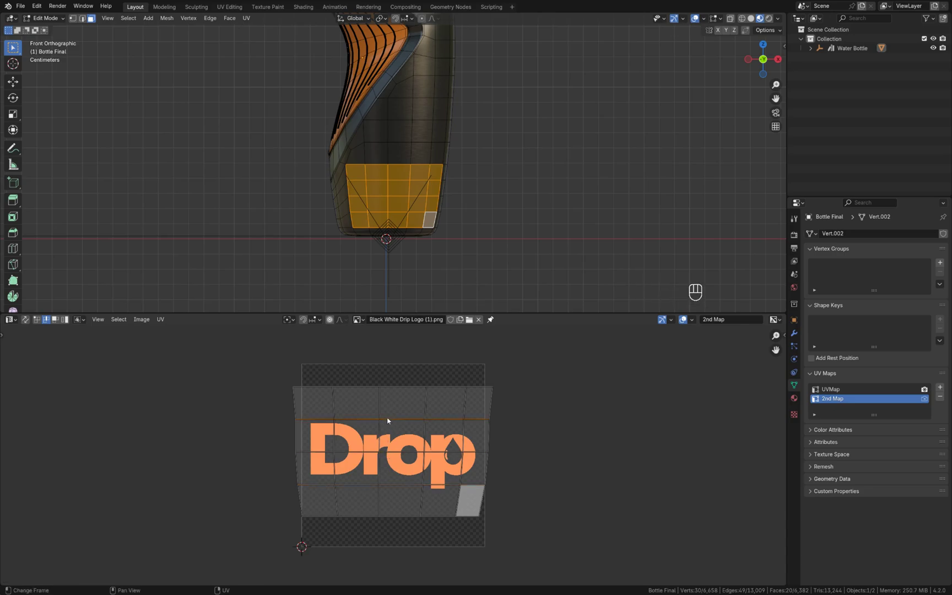
left_click(387, 420, "shift")
key("s")
left_click(383, 417)
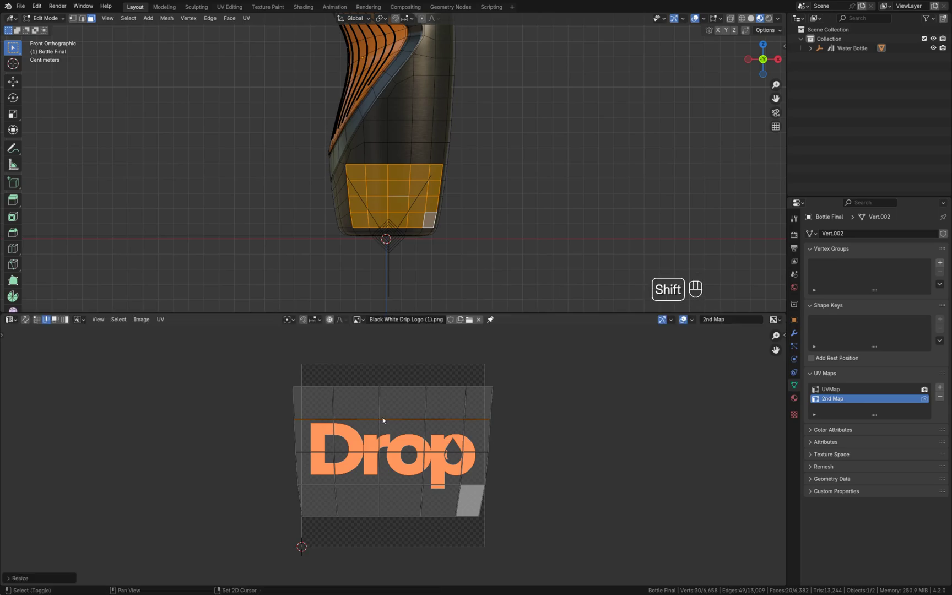
Step: Deselect all faces of the bottle and switch the lower area to the Shader Editor
scroll(382, 417, "up", 1)
key("Tab")
key("Tab")
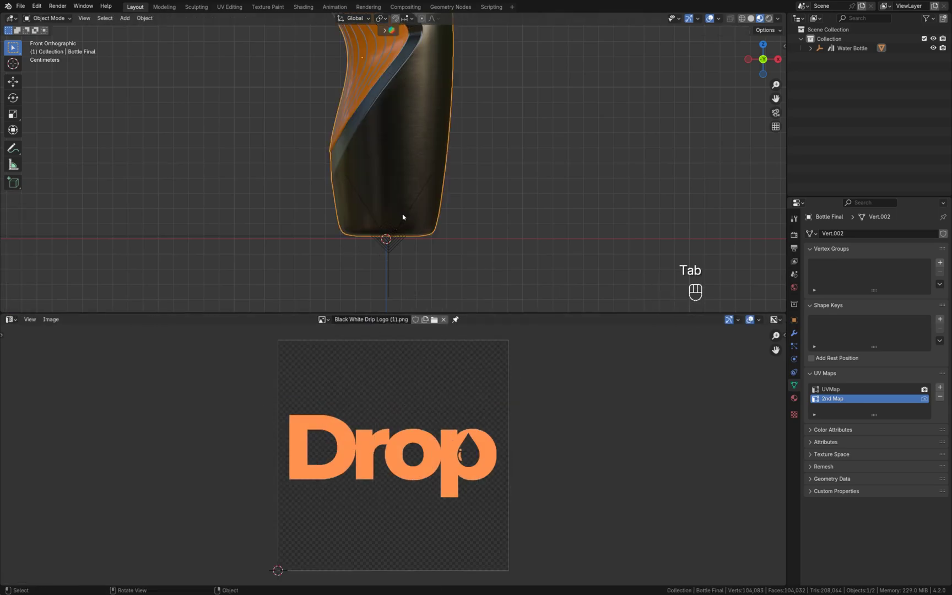
scroll(397, 229, "up", 1)
scroll(397, 228, "up", 1)
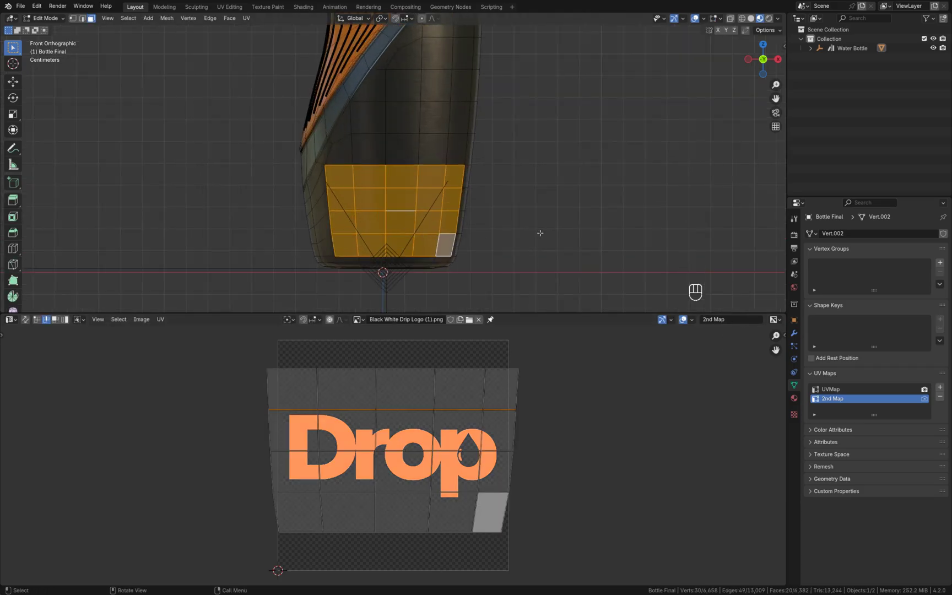
left_click(541, 232)
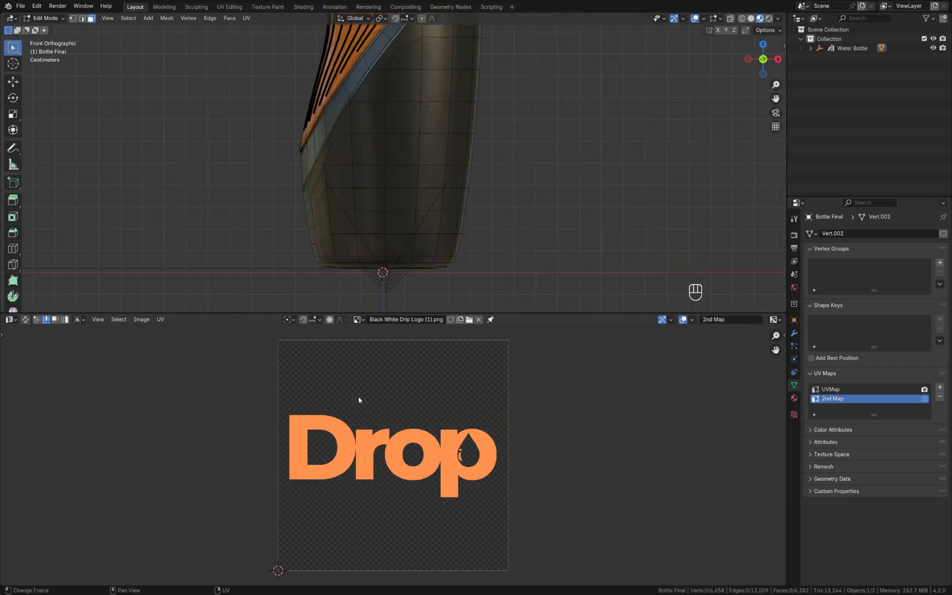
left_click(11, 319)
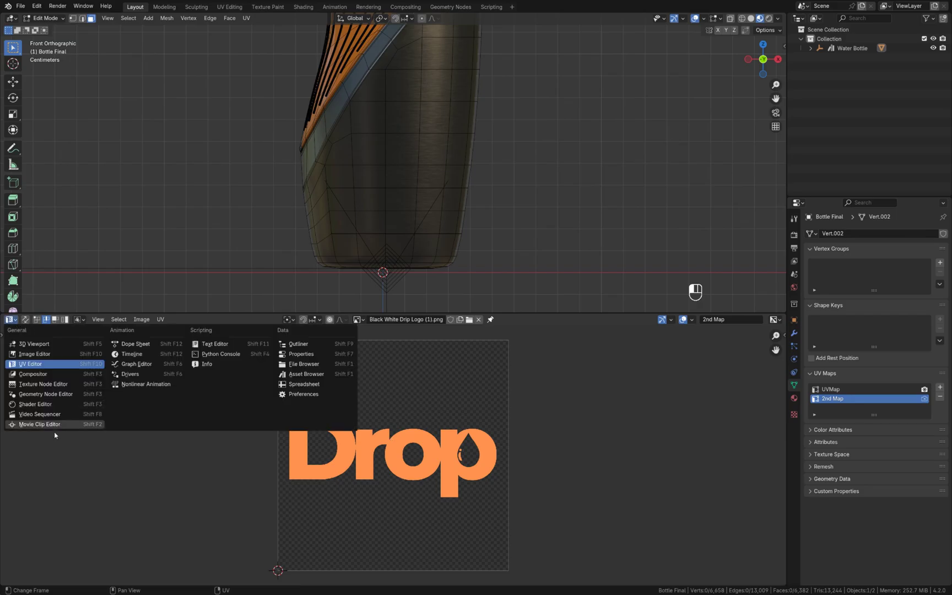
left_click(50, 404)
scroll(358, 441, "up", 5)
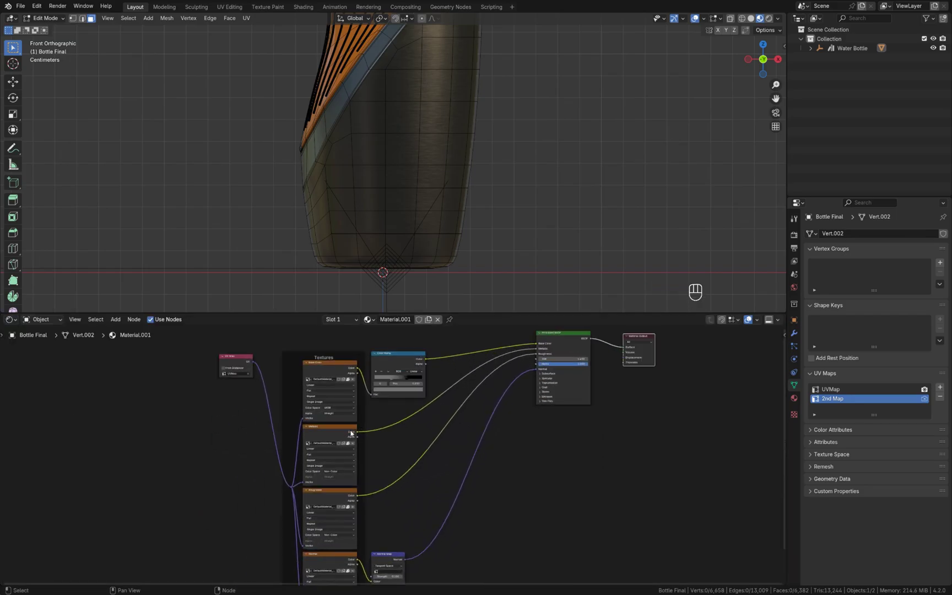
scroll(351, 433, "up", 3)
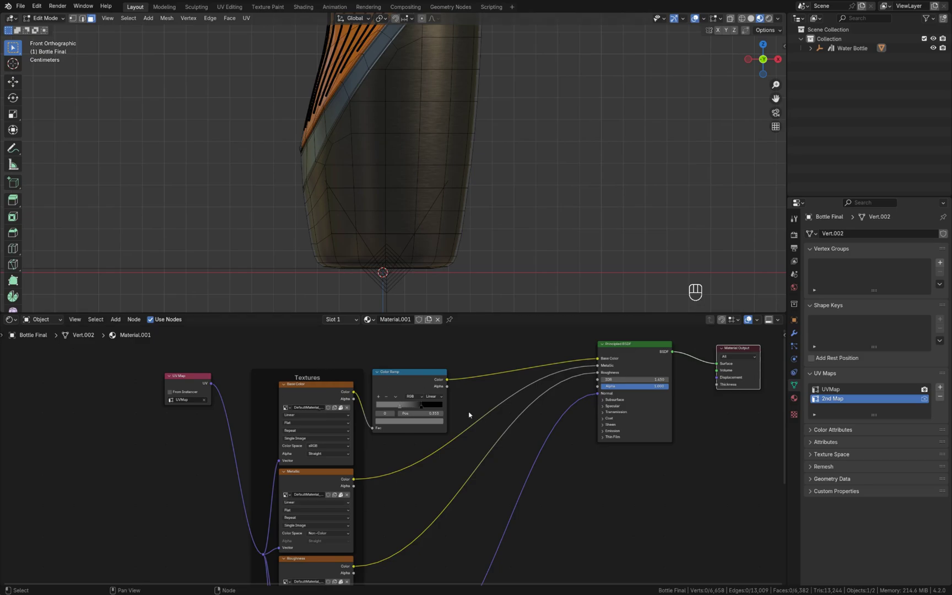
Step: Move the Material Output node farther from the Principled BSDF and add a Mix Shader node above them
middle_click_drag(469, 415, 287, 529)
left_click_drag(562, 467, 596, 454)
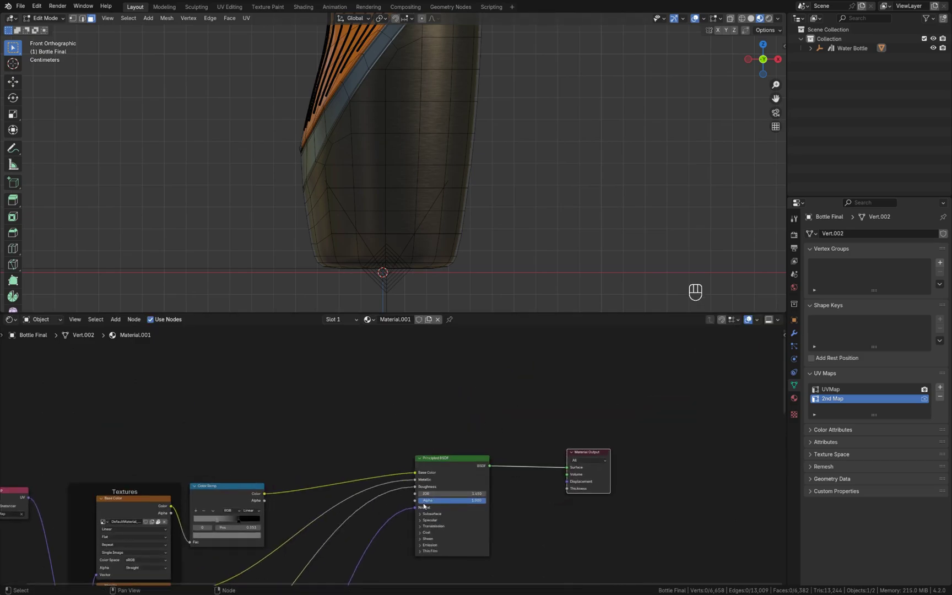
middle_click_drag(469, 398, 401, 455, "shift")
left_click_drag(512, 510, 536, 492)
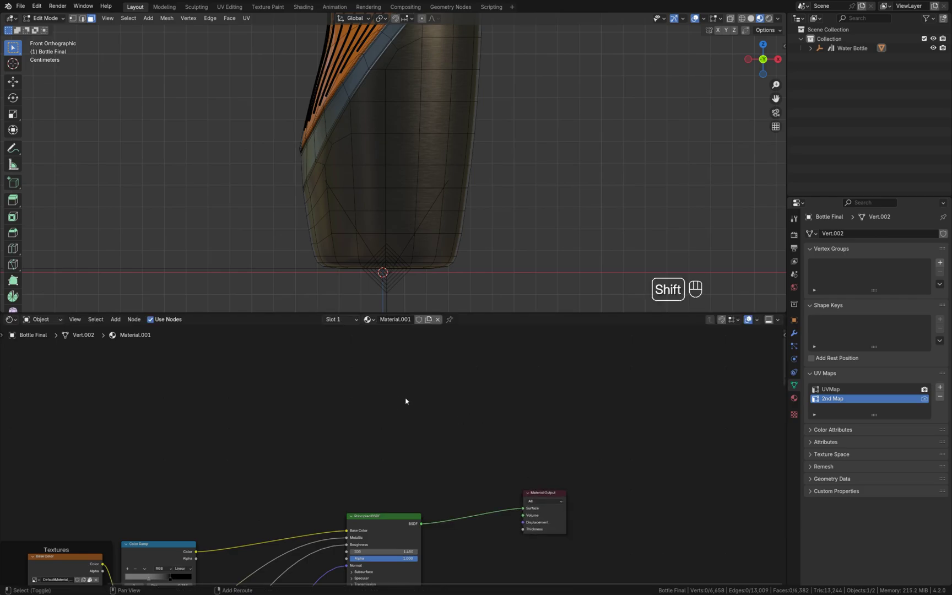
key("shift+a")
mouse_move(369, 452)
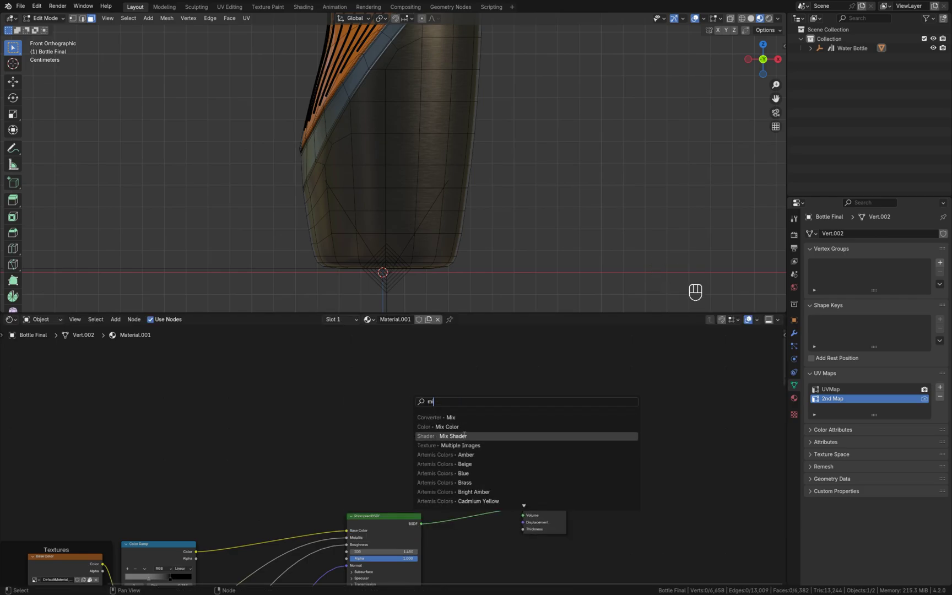
left_click(465, 436)
left_click(441, 411)
Step: Add a second Principled BSDF above the original and preview it by connecting it to the Material Output's Surface
key("shift+a")
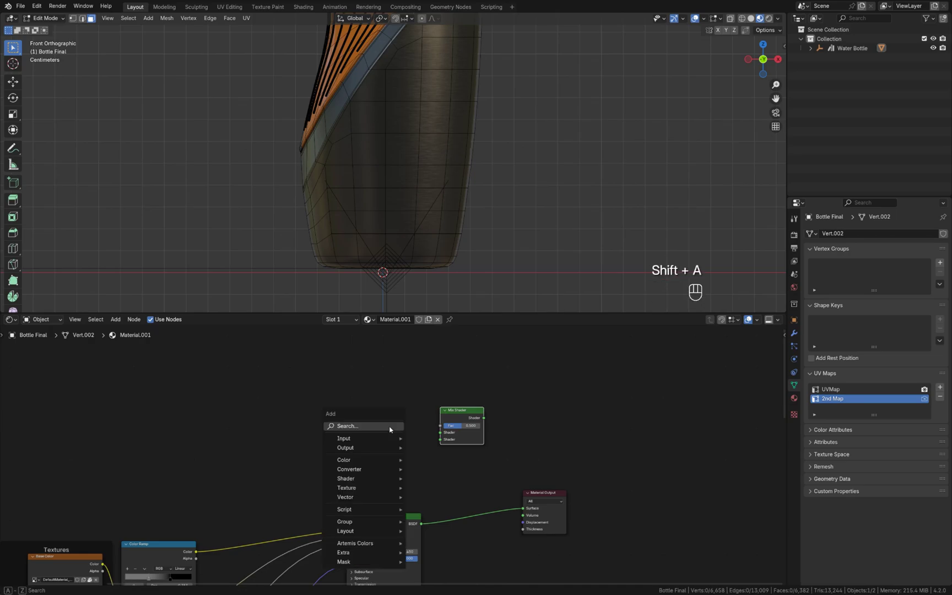
type("pri")
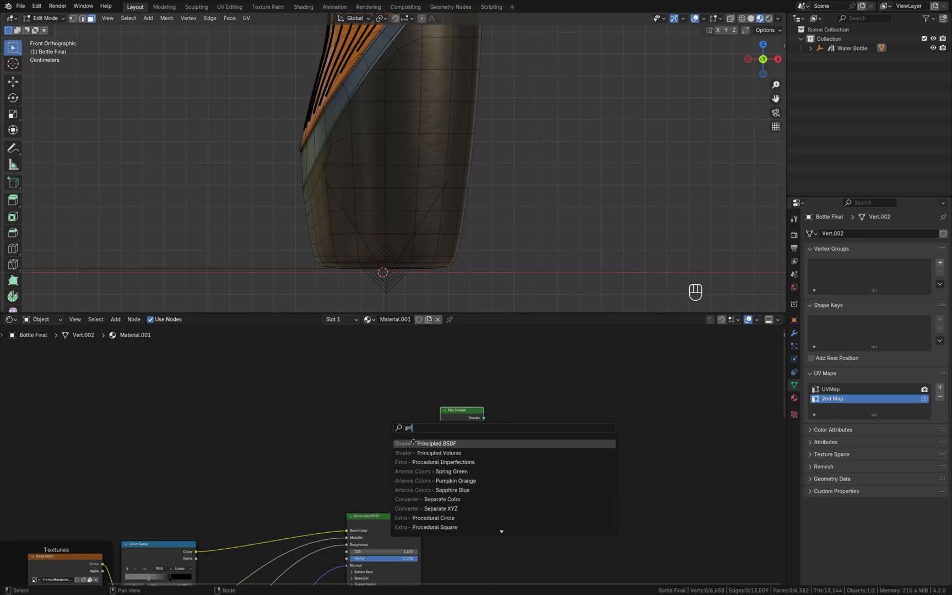
left_click(414, 443)
left_click(333, 368)
middle_click_drag(485, 453, 533, 482, "shift")
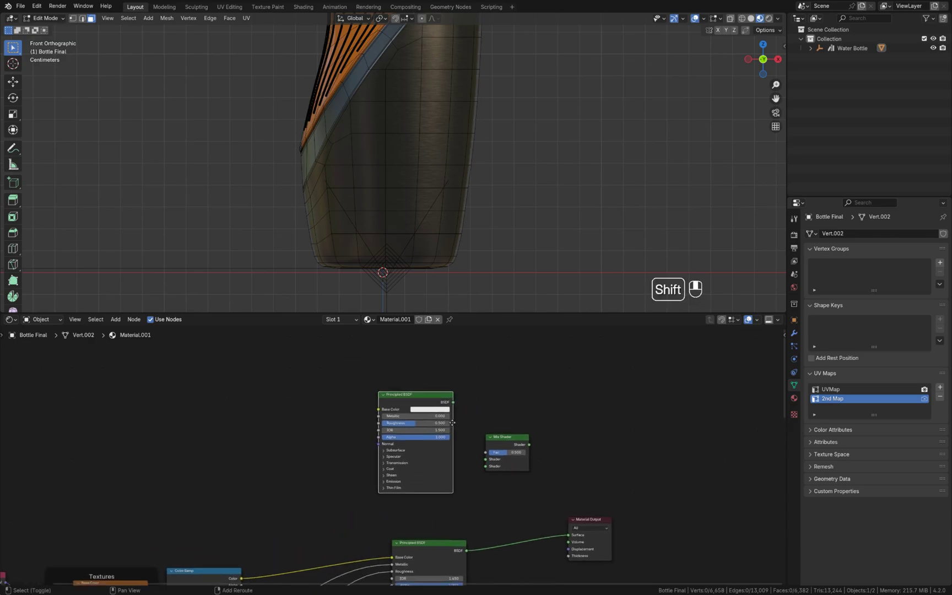
left_click(436, 397, "ctrl+shift")
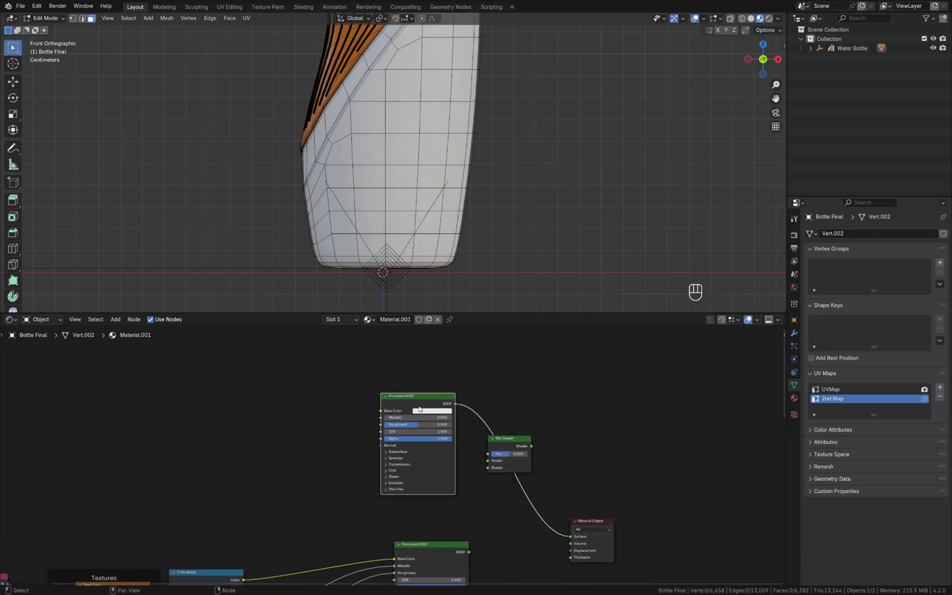
Step: Add an Image Texture node to the new Principled BSDF's Base Color and load Black White Drip Logo (1).png
left_click_drag(380, 410, 323, 402)
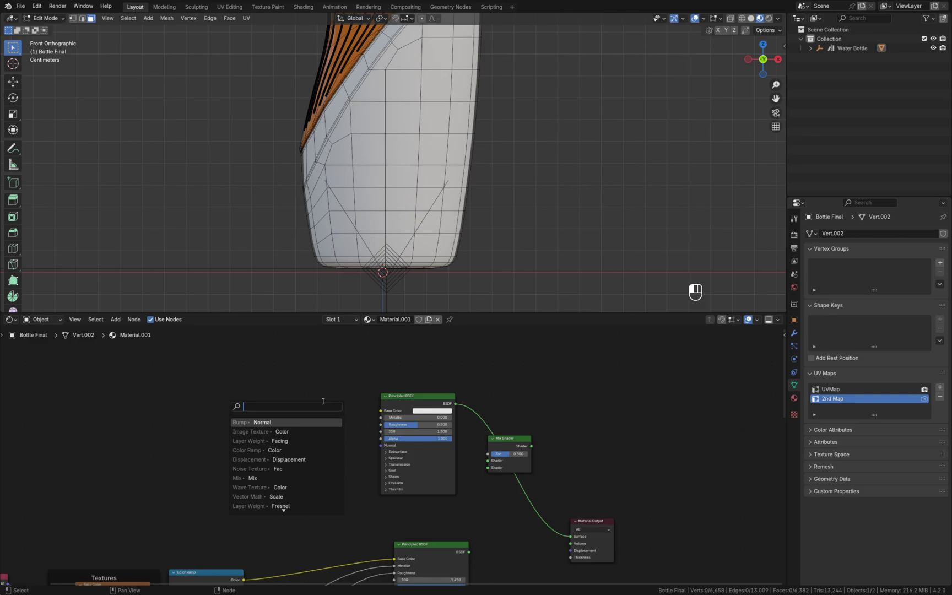
type("ima")
left_click(282, 422)
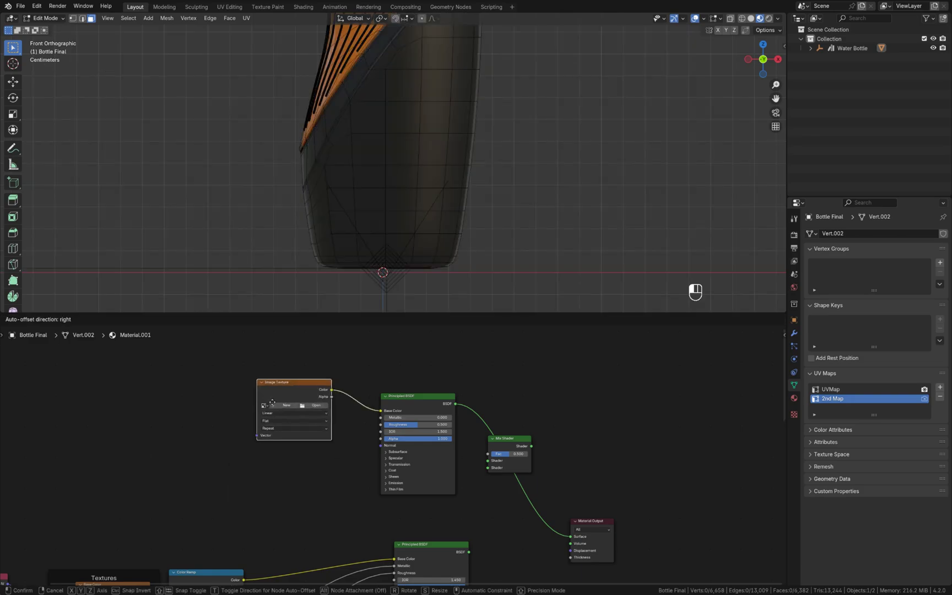
left_click(312, 407)
scroll(313, 408, "up", 4)
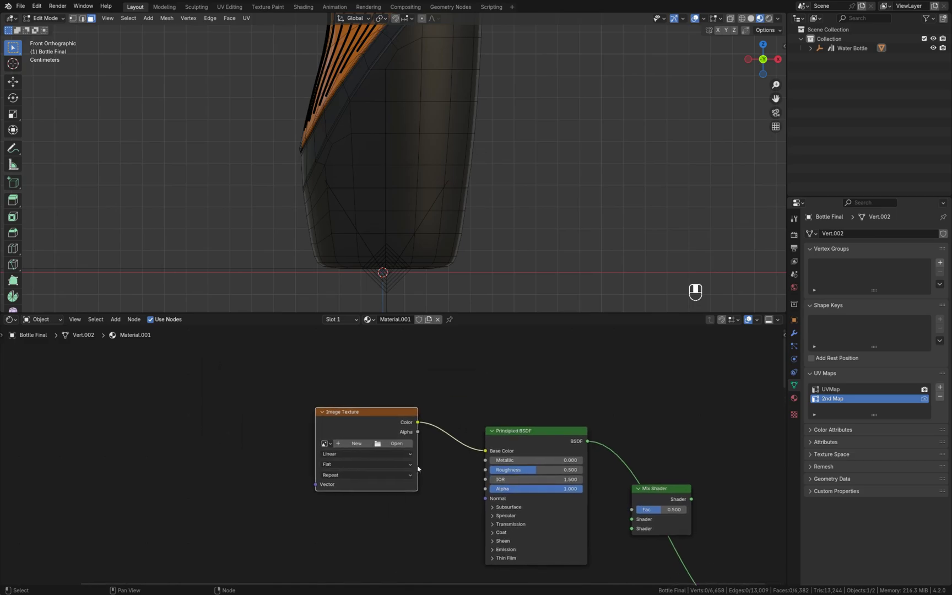
left_click(399, 442)
double_click(363, 245)
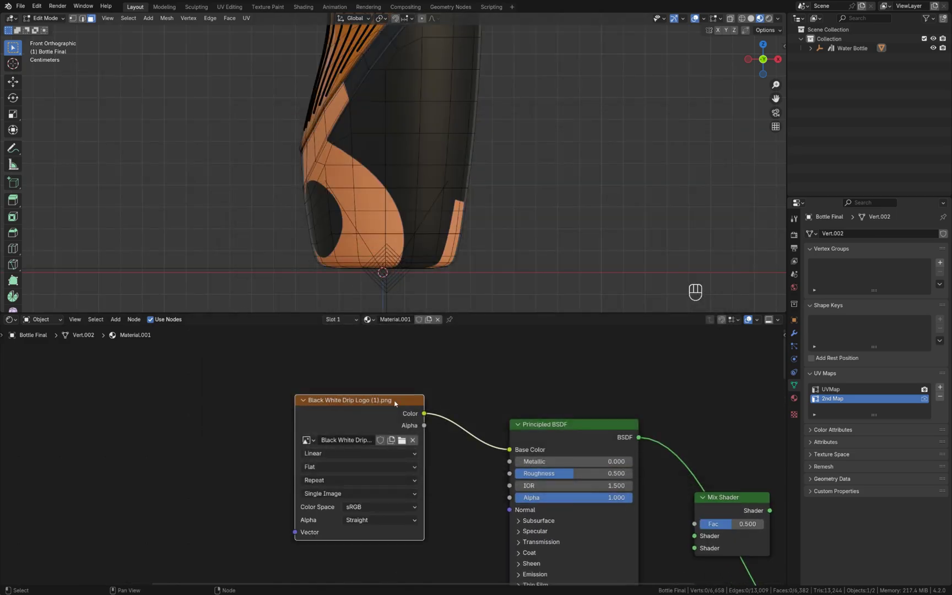
Step: Move the logo texture node farther from its shader and switch the bottle to Object Mode, framing it whole
left_click_drag(366, 400, 180, 391)
scroll(380, 182, "down", 5)
key("Tab")
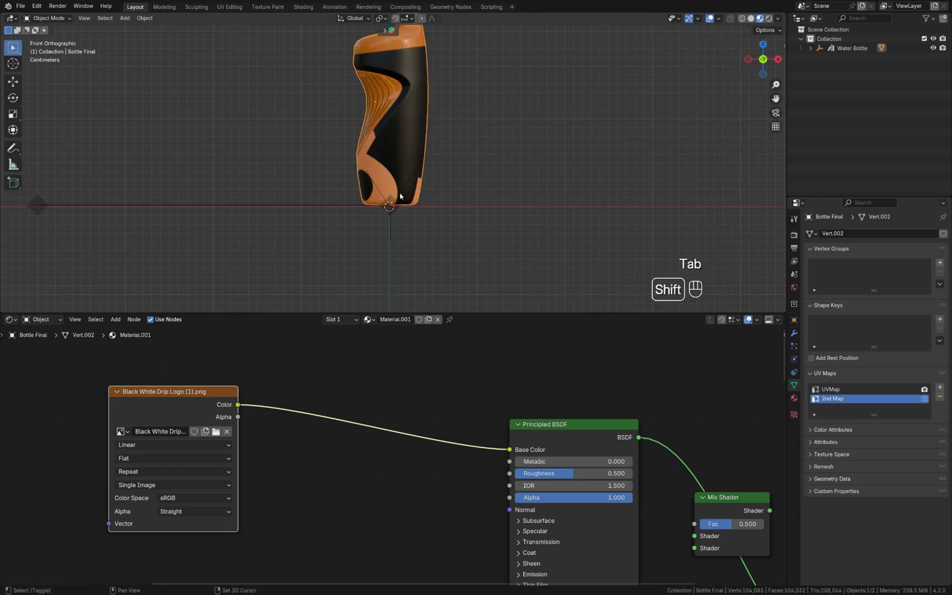
middle_click_drag(375, 183, 402, 232, "shift")
scroll(401, 231, "up", 1)
middle_click_drag(383, 217, 413, 252, "shift")
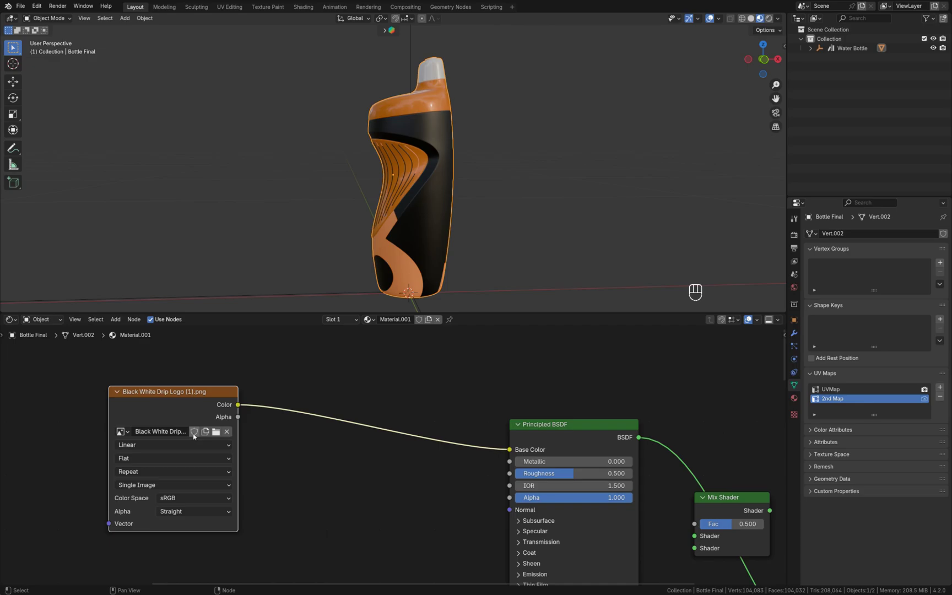
Step: Set the logo image texture's extension mode to Extend and shift its node slightly toward the shader
middle_click_drag(260, 441, 314, 427)
scroll(313, 428, "up", 1)
scroll(314, 427, "up", 1)
left_click(128, 462)
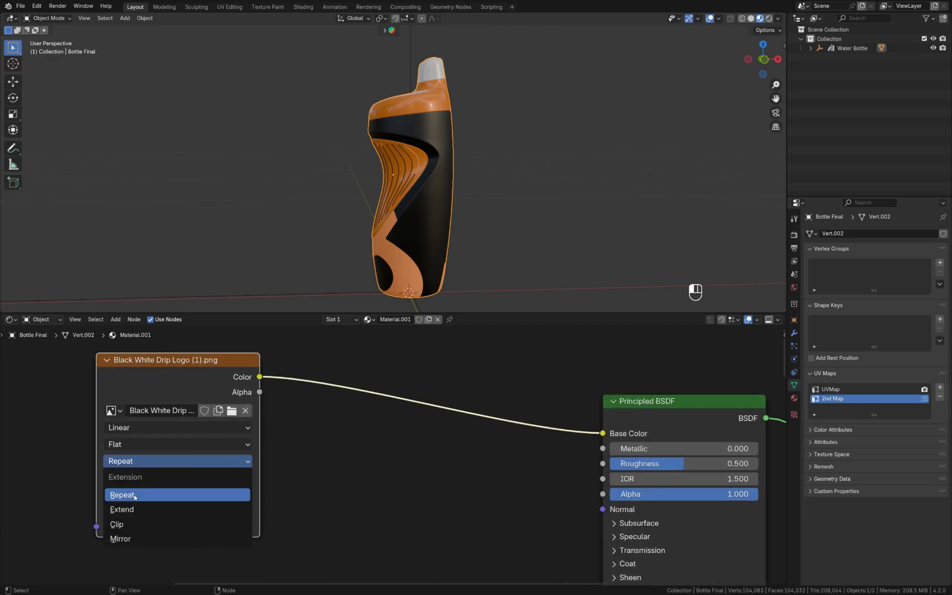
left_click(134, 513)
left_click_drag(176, 365, 210, 378)
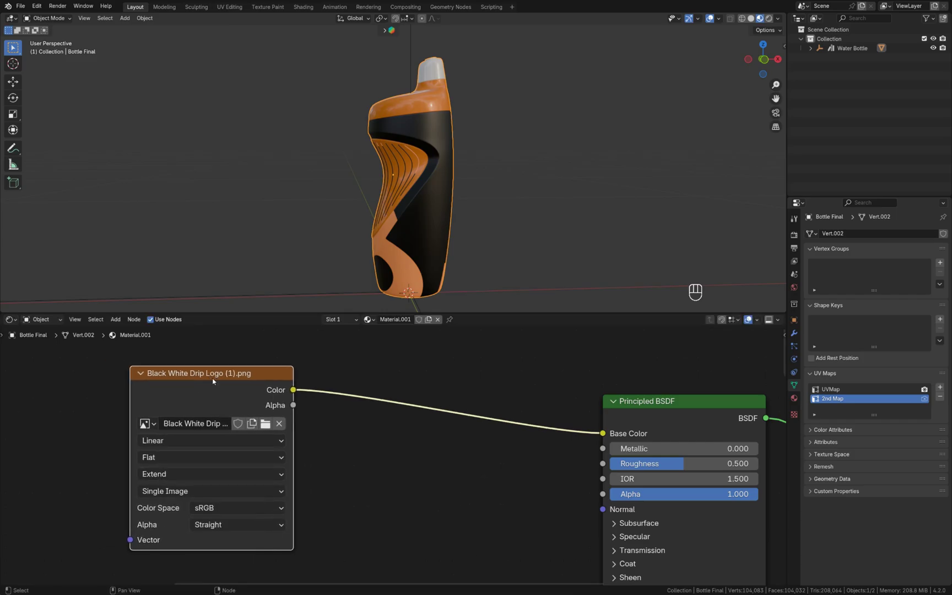
Step: Add Mapping and Texture Coordinate nodes feeding the logo image texture's Vector input
middle_click_drag(369, 220, 388, 277)
middle_click_drag(189, 392, 440, 386)
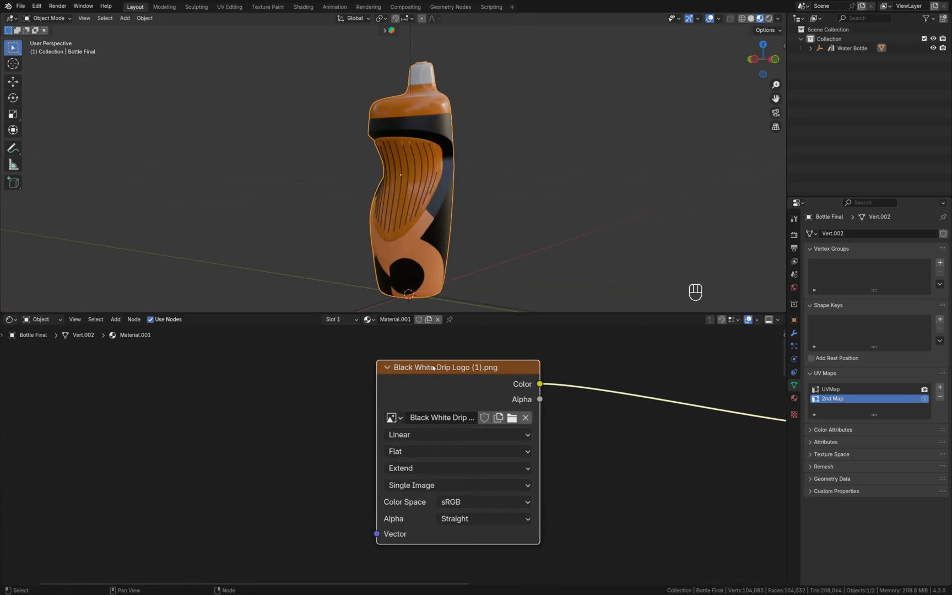
key("ctrl+t")
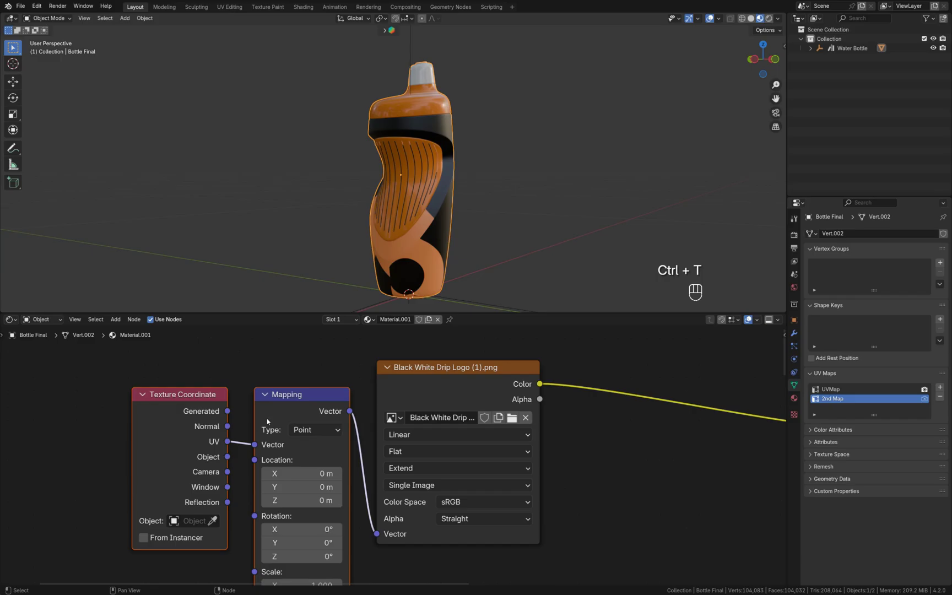
middle_click_drag(176, 413, 209, 397)
scroll(420, 218, "down", 2)
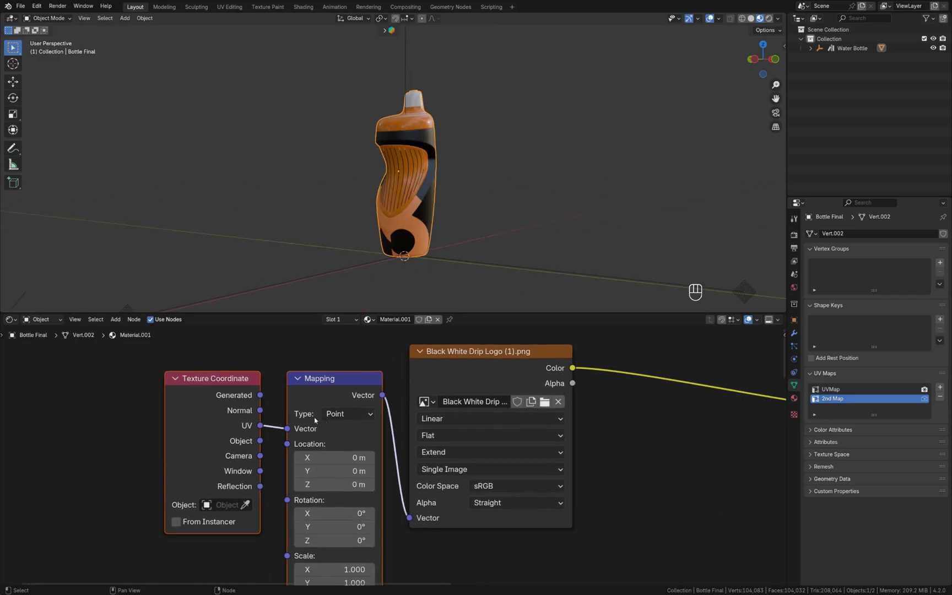
Step: Replace the Texture Coordinate node with a UV Map node feeding the Mapping node's Vector input
left_click_drag(204, 380, 194, 405)
left_click(246, 362)
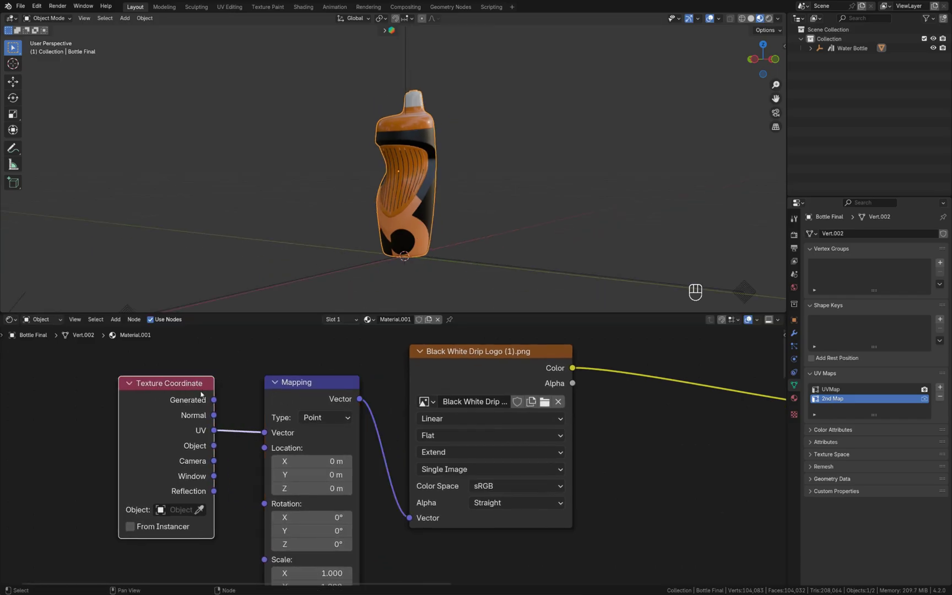
key("x")
key("shift+a")
type("uv")
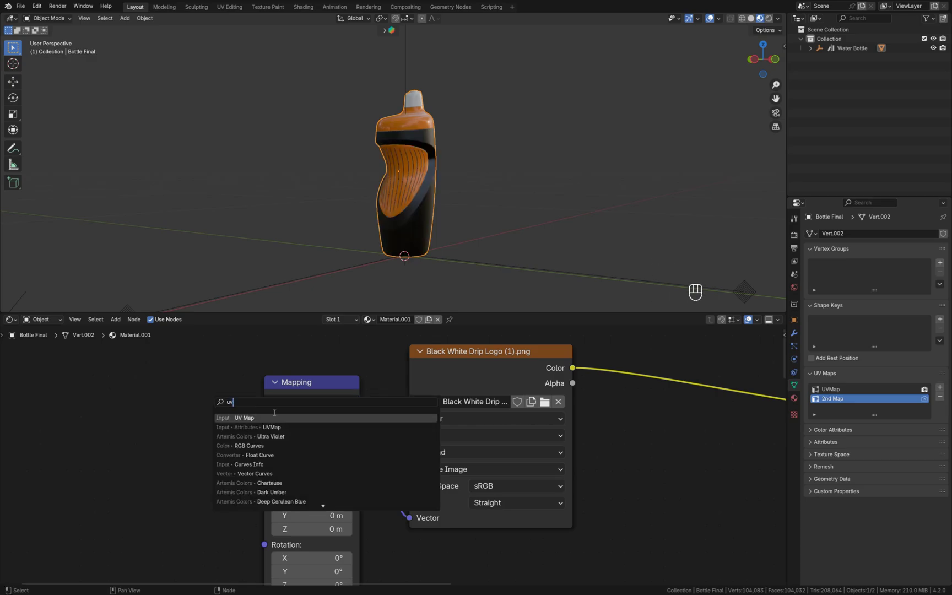
key("Return")
left_click(124, 411)
left_click_drag(222, 434, 264, 433)
Step: Set the UV Map node to 2nd Map and hide the viewport overlays to check the logo on the bottle
left_click(166, 468)
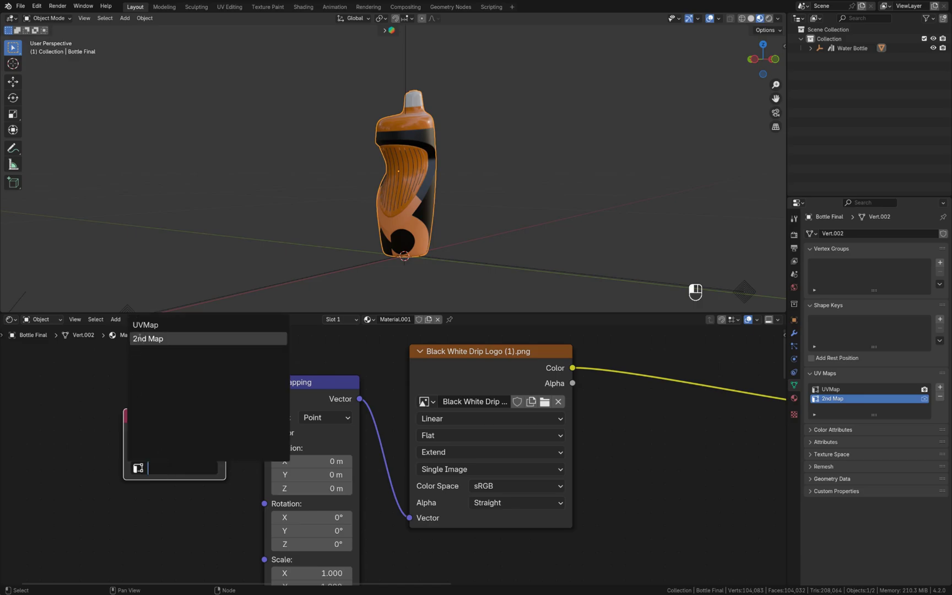
left_click(150, 340)
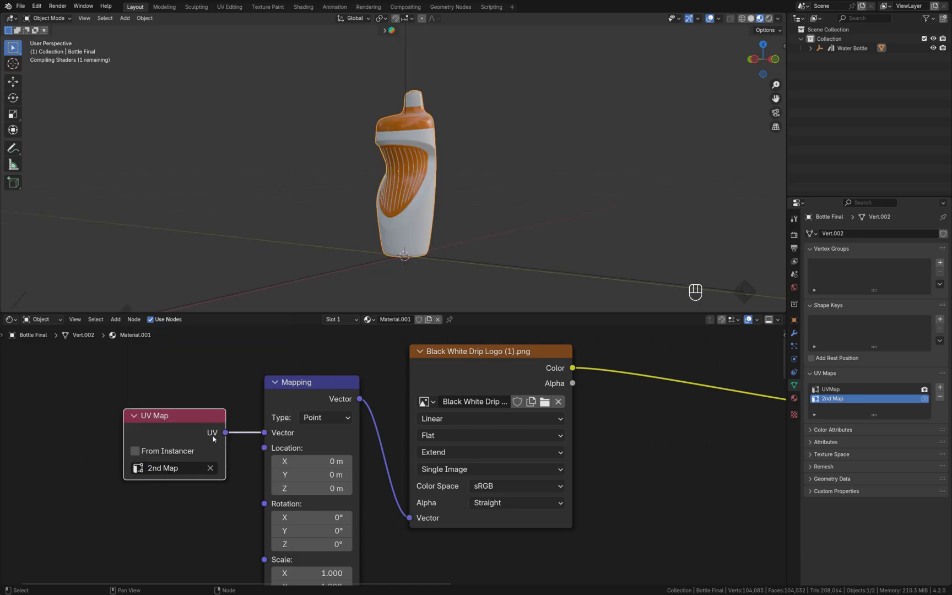
left_click_drag(214, 440, 204, 425)
middle_click_drag(436, 384, 429, 414)
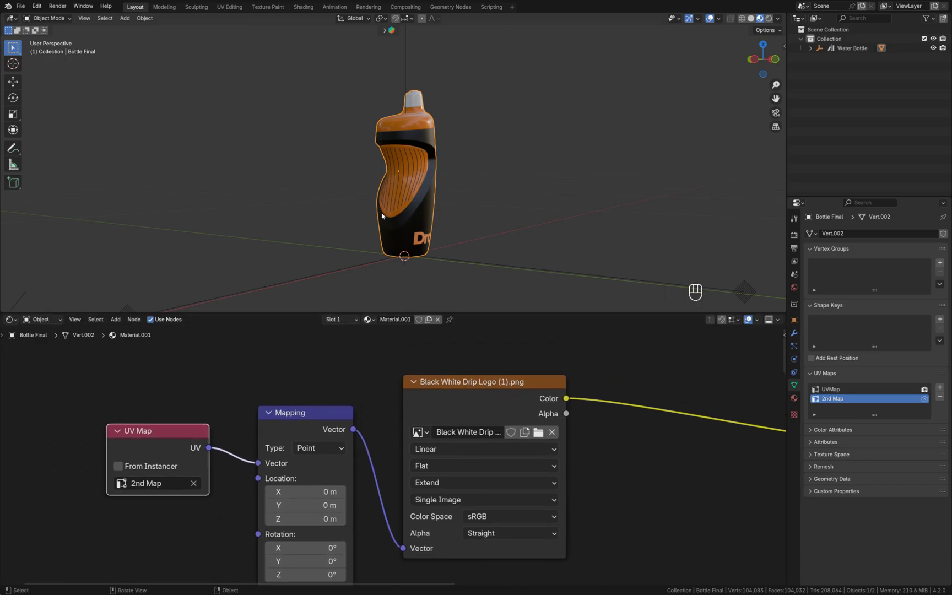
mouse_move(383, 214)
middle_mouse_down()
mouse_move(378, 229)
mouse_move(365, 231)
mouse_move(386, 208)
mouse_move(365, 193)
mouse_move(381, 223)
middle_mouse_up()
scroll(412, 241, "up", 3)
key("shift+alt+z")
scroll(568, 485, "down", 4)
scroll(434, 464, "down", 2)
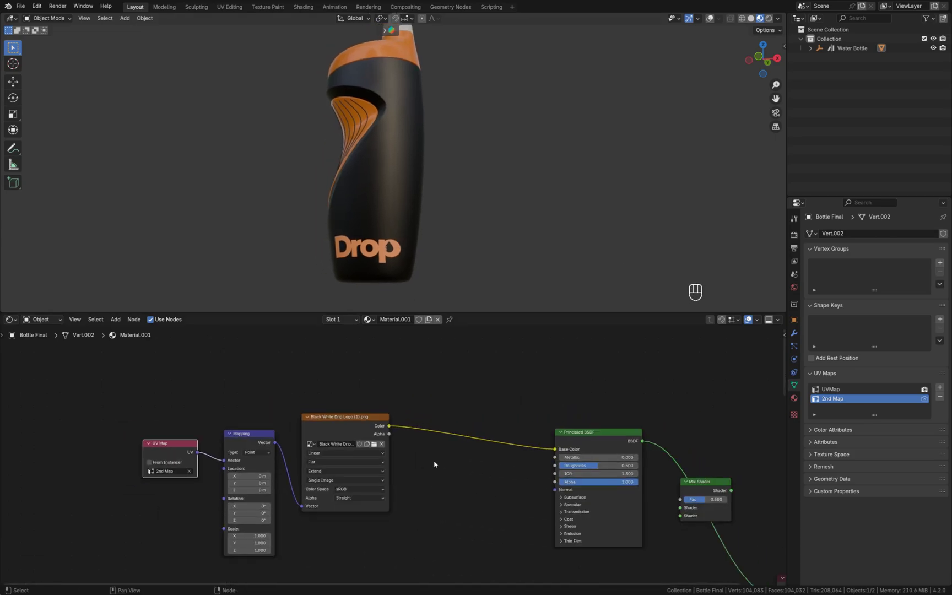
Step: Wire the logo shader and the original shader into the Mix Shader's first and second inputs, and connect the mix to the Material Output's Surface
scroll(335, 486, "up", 2)
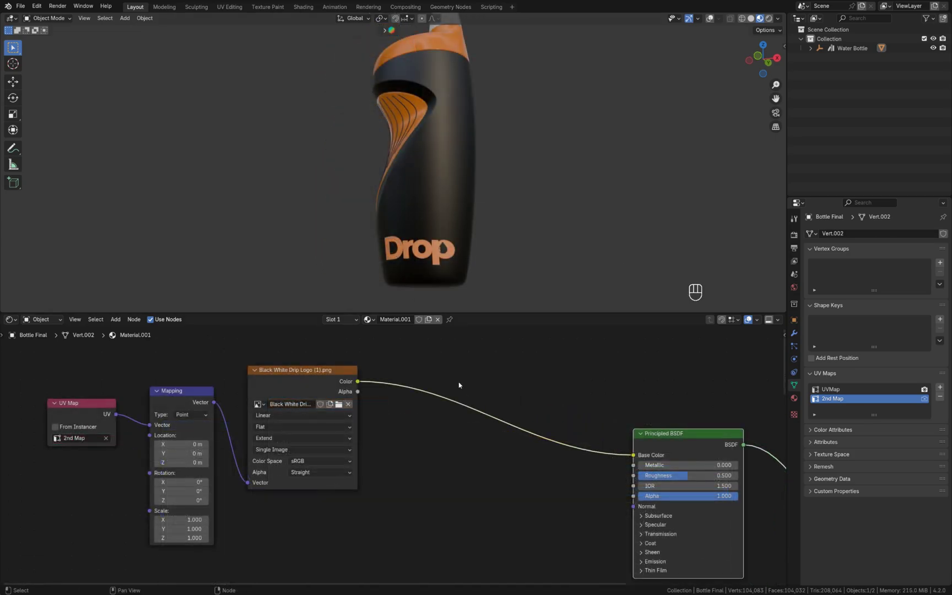
scroll(476, 374, "down", 1)
middle_click_drag(526, 400, 419, 407, "shift")
scroll(438, 400, "down", 1)
middle_click_drag(492, 413, 406, 370, "shift")
middle_click_drag(547, 464, 555, 471, "shift")
middle_click_drag(350, 473, 365, 419, "shift")
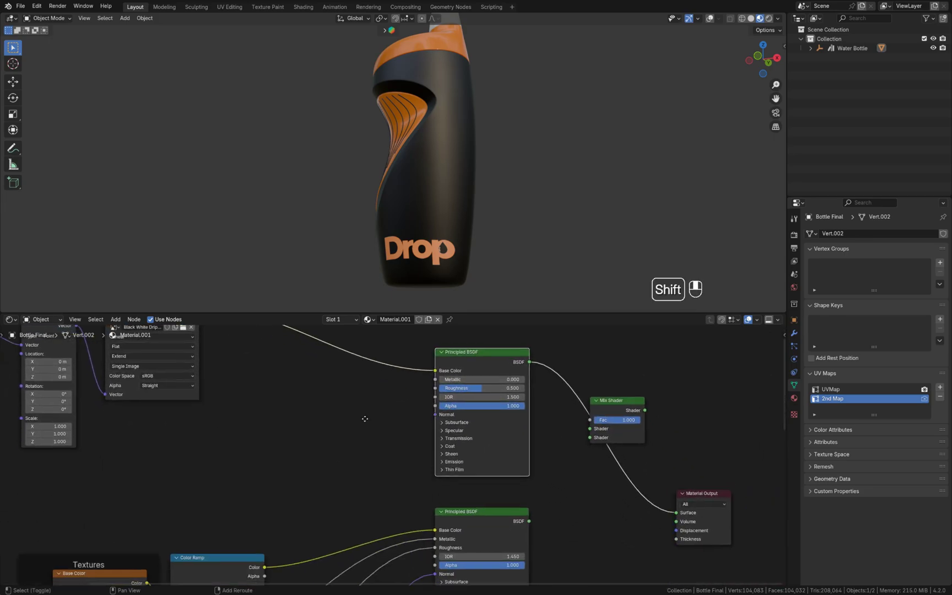
middle_click_drag(529, 462, 420, 458, "shift")
left_click_drag(420, 520, 478, 440)
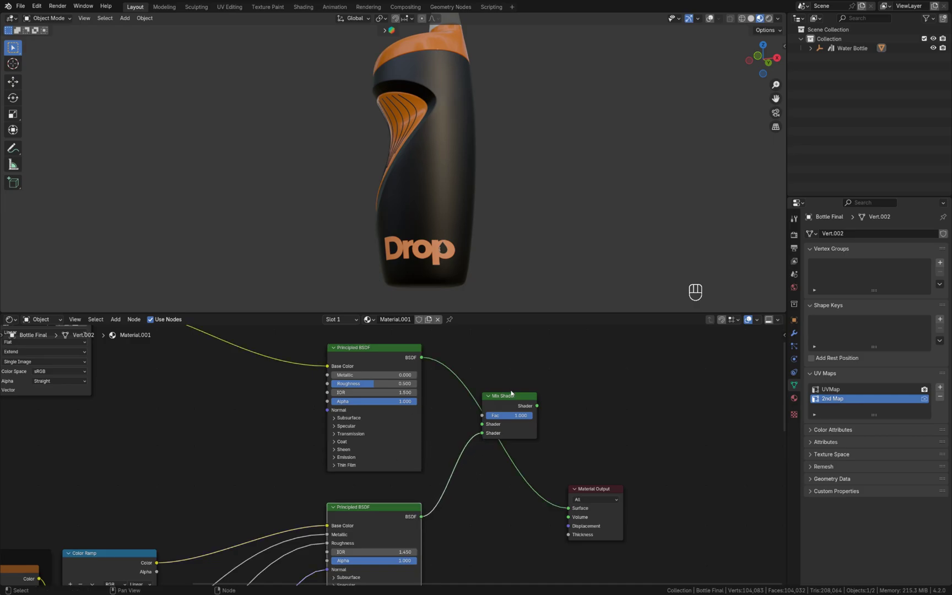
scroll(537, 379, "up", 1, "shift")
left_click_drag(427, 373, 450, 414)
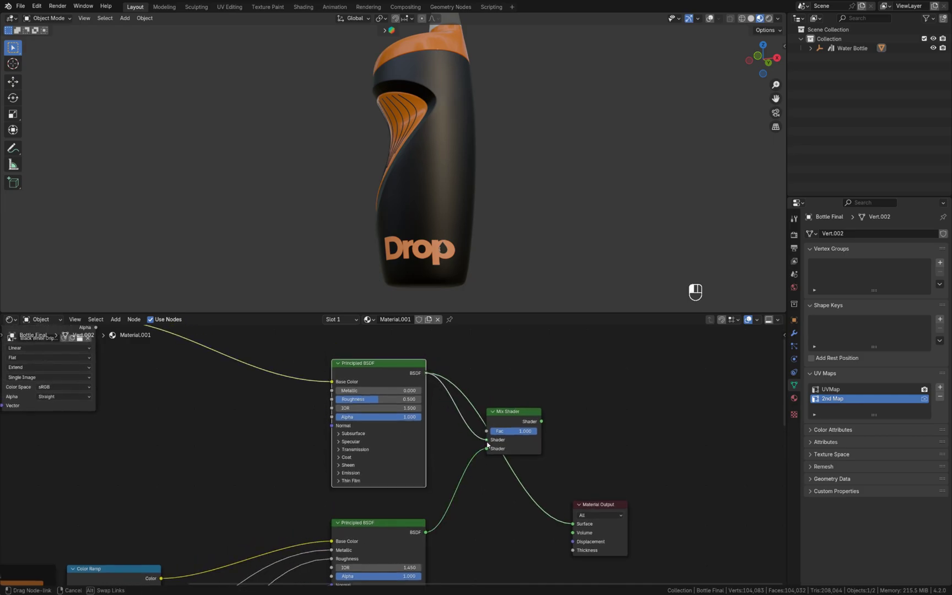
left_click_drag(487, 443, 487, 441)
left_click(517, 419, "ctrl+shift")
middle_click_drag(492, 393, 528, 408, "shift")
Step: Set the Mix Shader's factor to 0.5 and check the blended logo on the lower part of the bottle
middle_click_drag(452, 249, 506, 264)
scroll(506, 263, "up", 2)
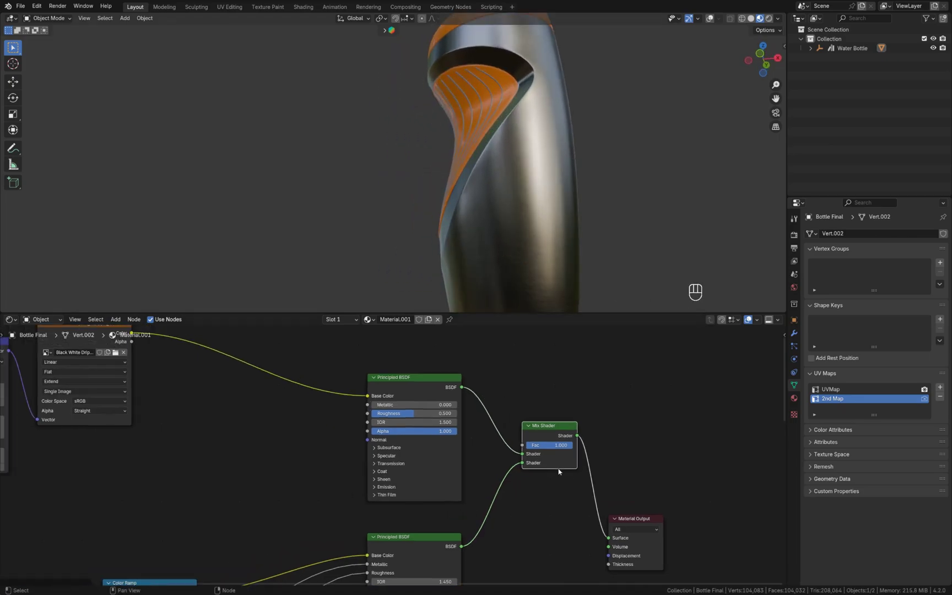
type("0.5")
key("Return")
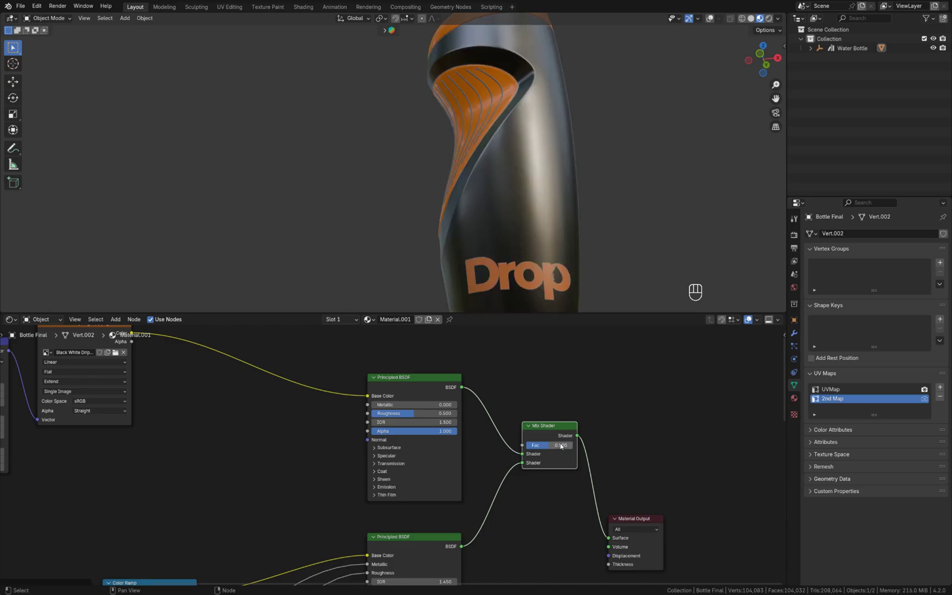
middle_click_drag(529, 244, 451, 214)
scroll(246, 434, "down", 3)
Step: Add a Color Ramp fed by the logo image's Color, keeping the image itself linked directly to the logo shader's Base Color
middle_click_drag(347, 368, 391, 418)
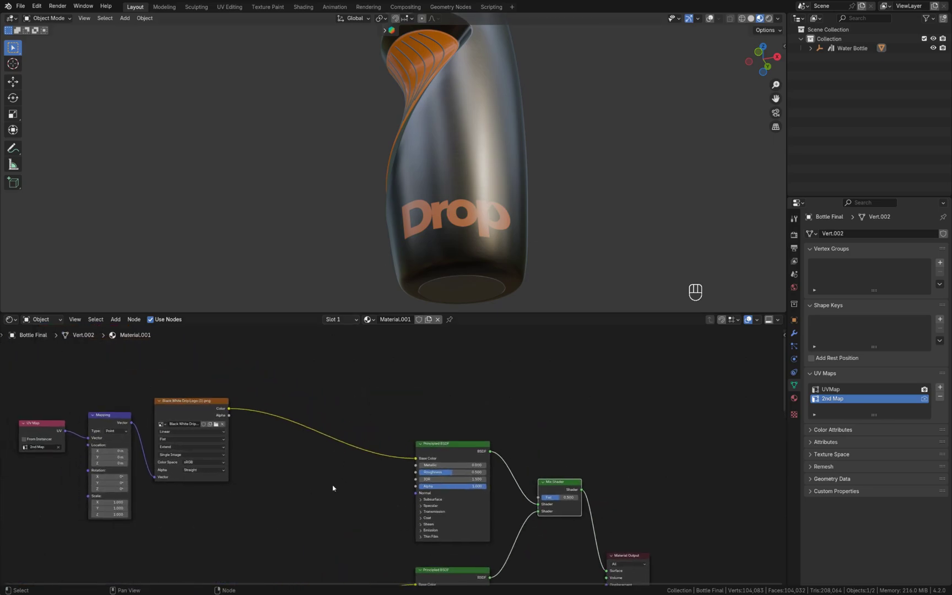
scroll(332, 488, "up", 1)
key("shift+a")
type("col")
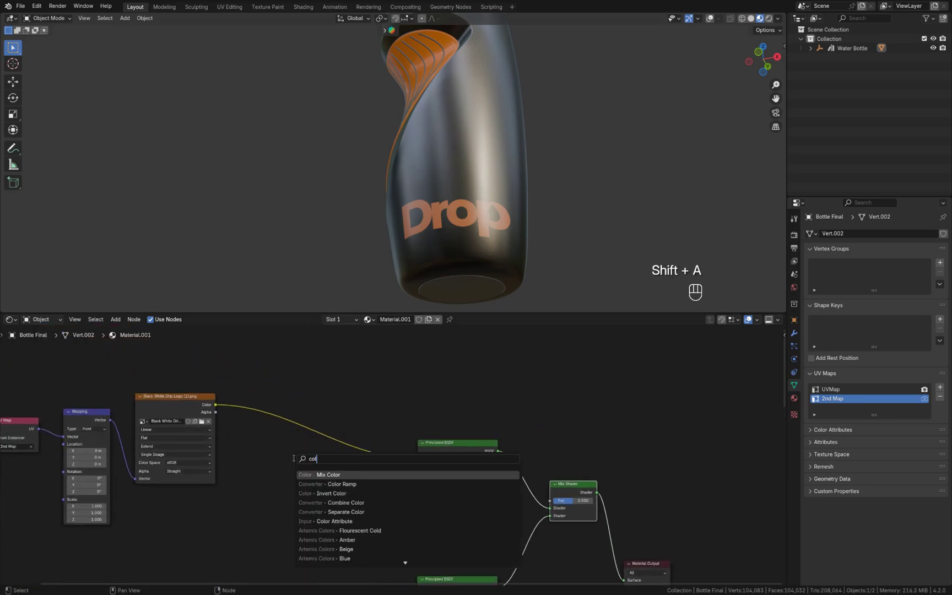
key("Down")
key("Return")
left_click(225, 436)
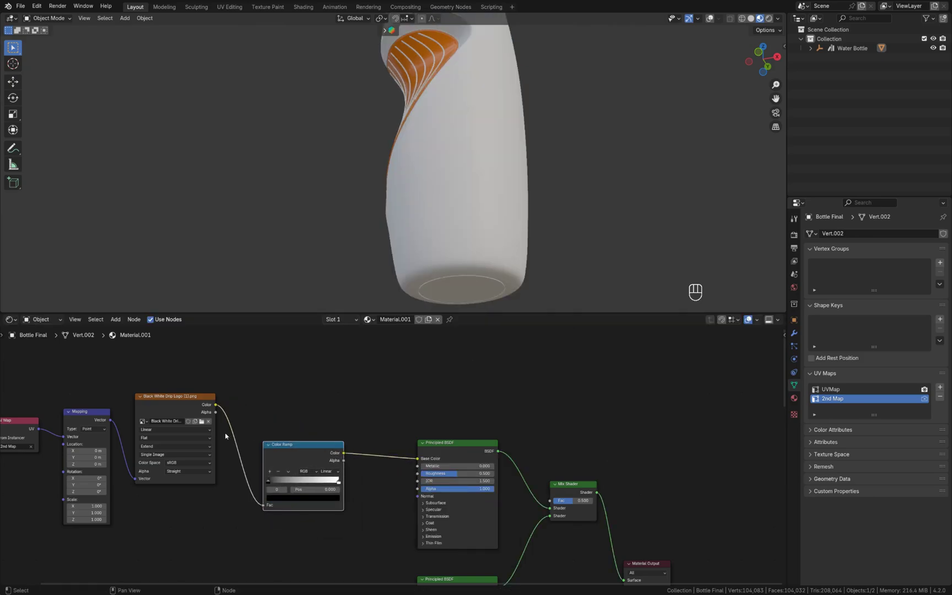
right_click_drag(376, 480, 377, 480, "ctrl")
left_click_drag(216, 404, 418, 458)
Step: Preview the logo's Color Ramp on the bottle and move its white stop to position 0.044
left_click(292, 451, "ctrl+shift")
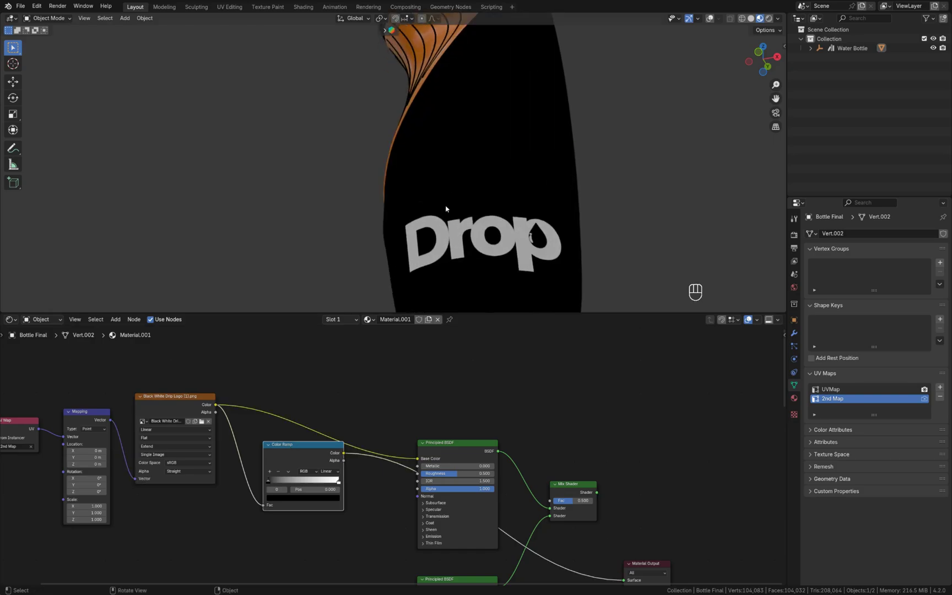
scroll(320, 490, "up", 1)
scroll(306, 457, "up", 1)
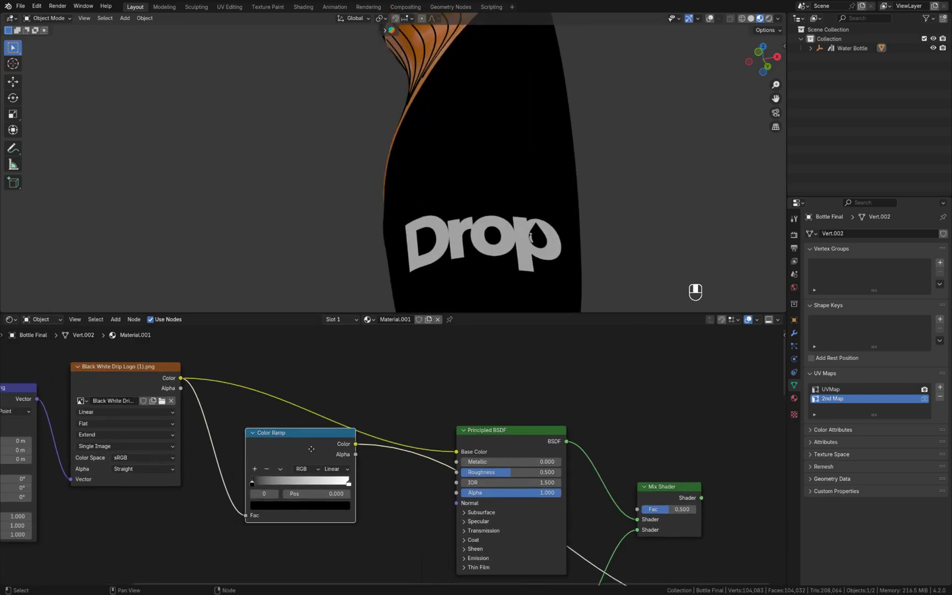
left_click_drag(349, 485, 296, 483)
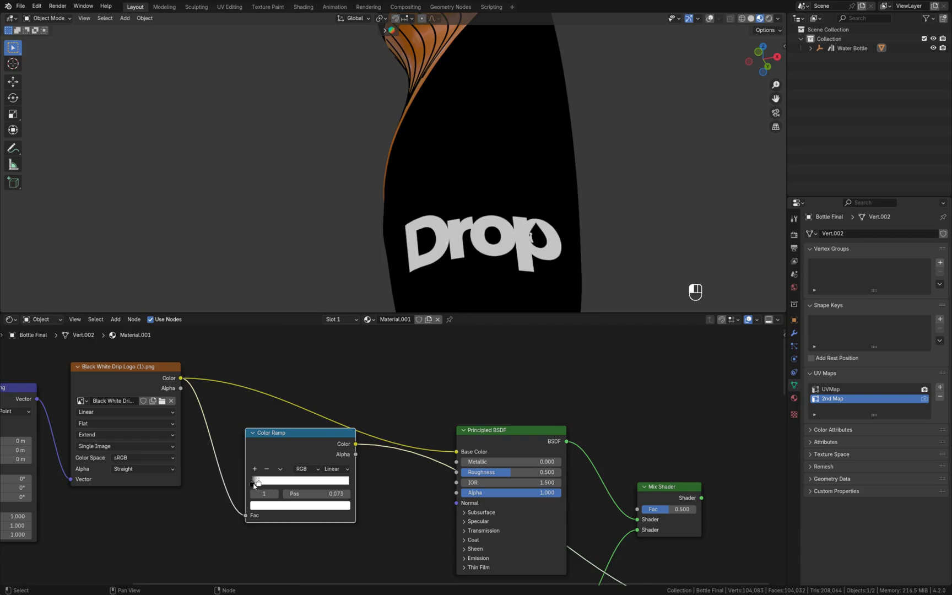
left_click_drag(284, 451, 277, 456)
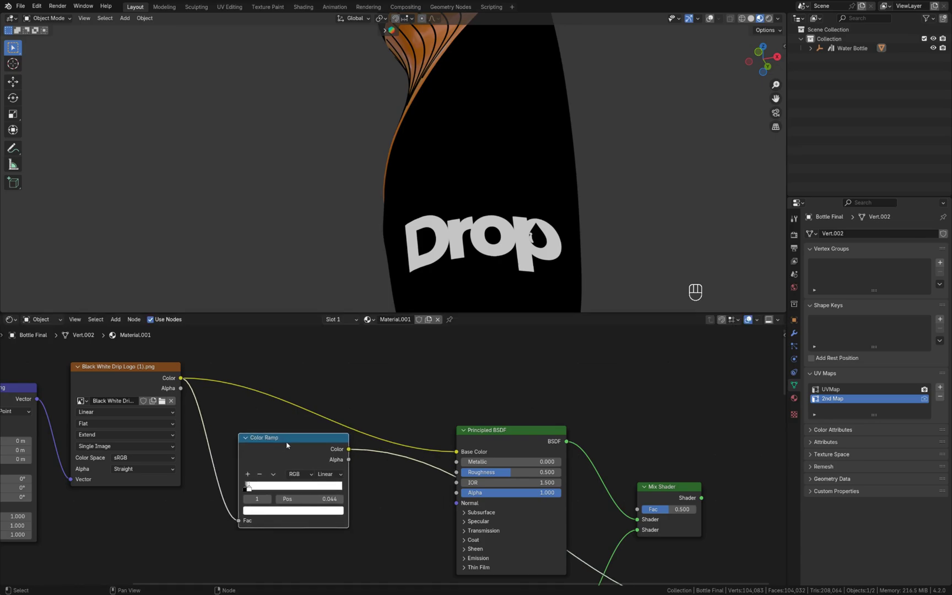
scroll(425, 264, "up", 1)
middle_click_drag(428, 285, 401, 185, "shift")
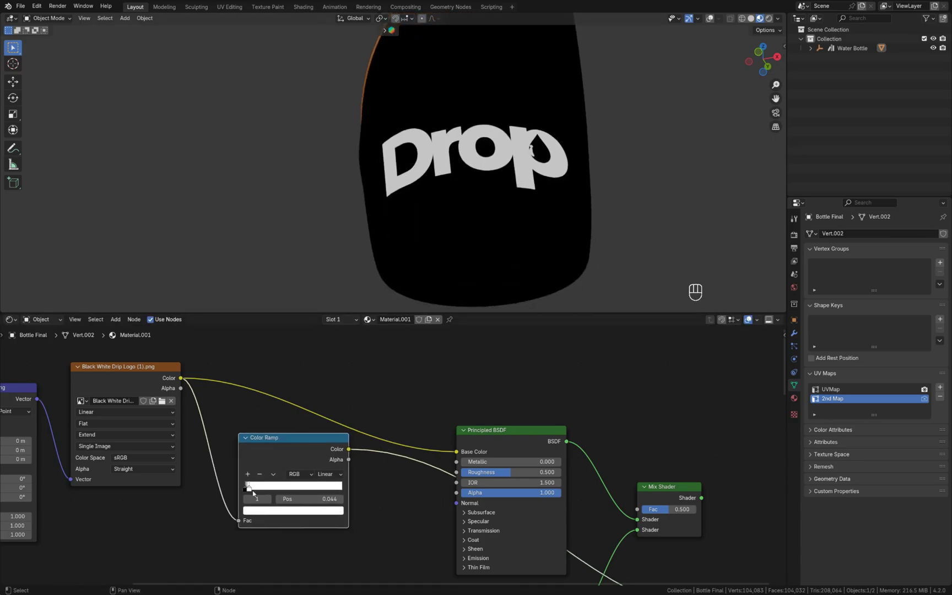
Step: Connect the Color Ramp's Color to the Mix Shader's factor and link the Mix Shader back to the Material Output
left_click_drag(309, 448, 638, 509)
middle_click_drag(641, 446, 387, 377, "shift")
left_click(385, 428, "ctrl+shift")
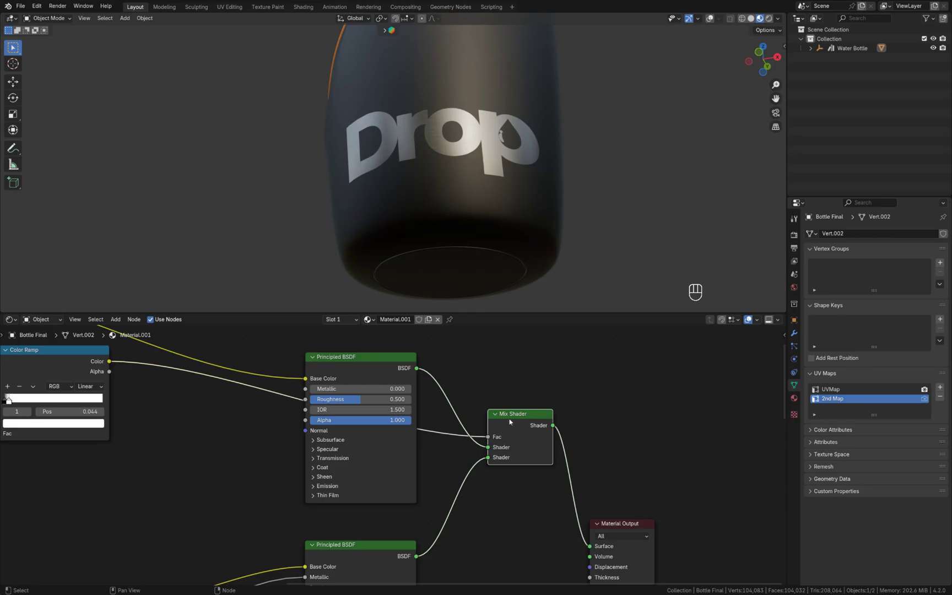
left_click_drag(510, 423, 508, 423)
middle_click_drag(533, 394, 563, 379)
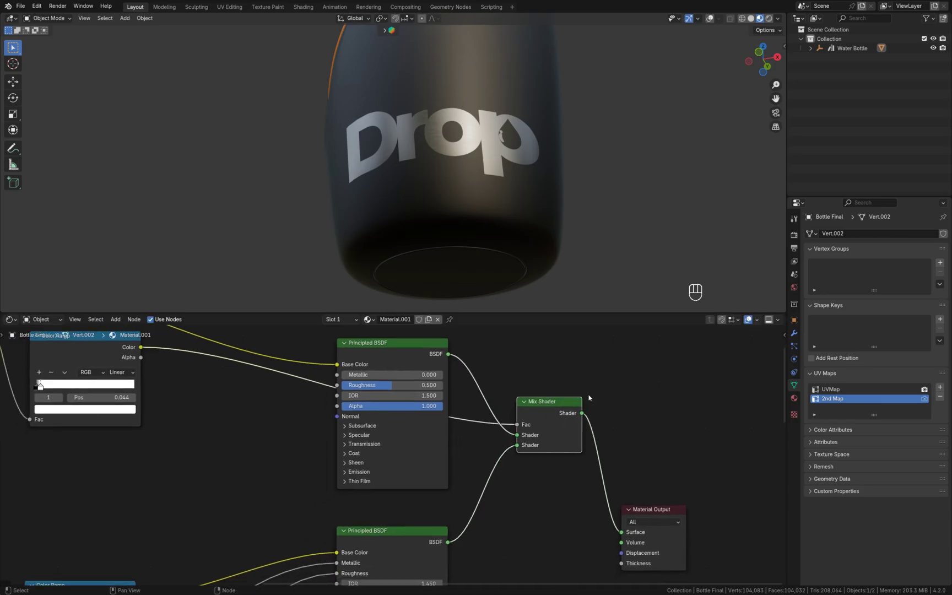
Step: Swap the Mix Shader's two shader inputs and view the logo on the bottle from the front
left_click_drag(538, 434, 541, 431)
key("alt+s")
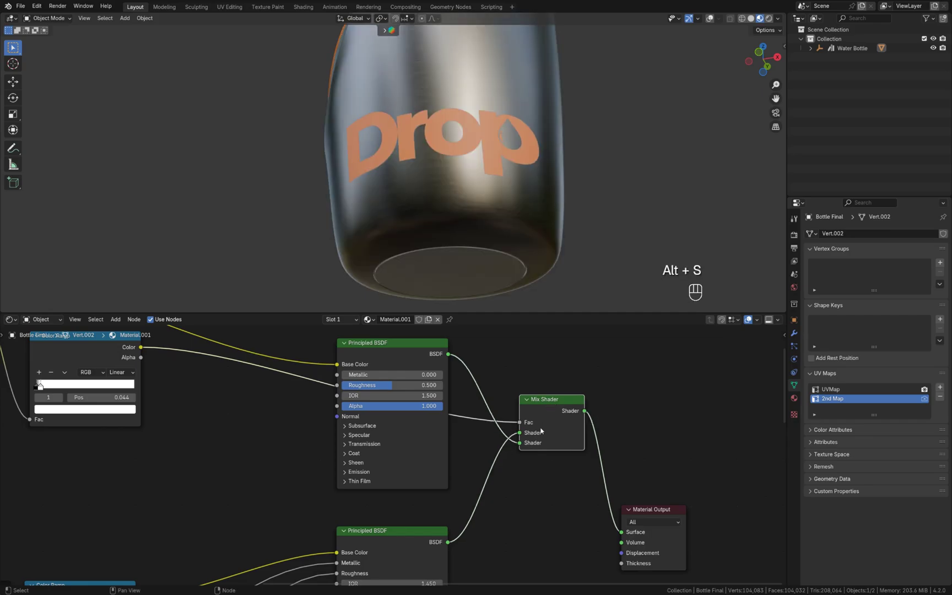
middle_click_drag(541, 432, 634, 456, "shift")
mouse_move(481, 230)
middle_mouse_down()
mouse_move(518, 251)
mouse_move(491, 258)
mouse_move(573, 257)
mouse_move(434, 261)
mouse_move(491, 258)
mouse_move(482, 238)
mouse_move(538, 240)
mouse_move(440, 244)
mouse_move(480, 242)
middle_mouse_up()
key("KP_1")
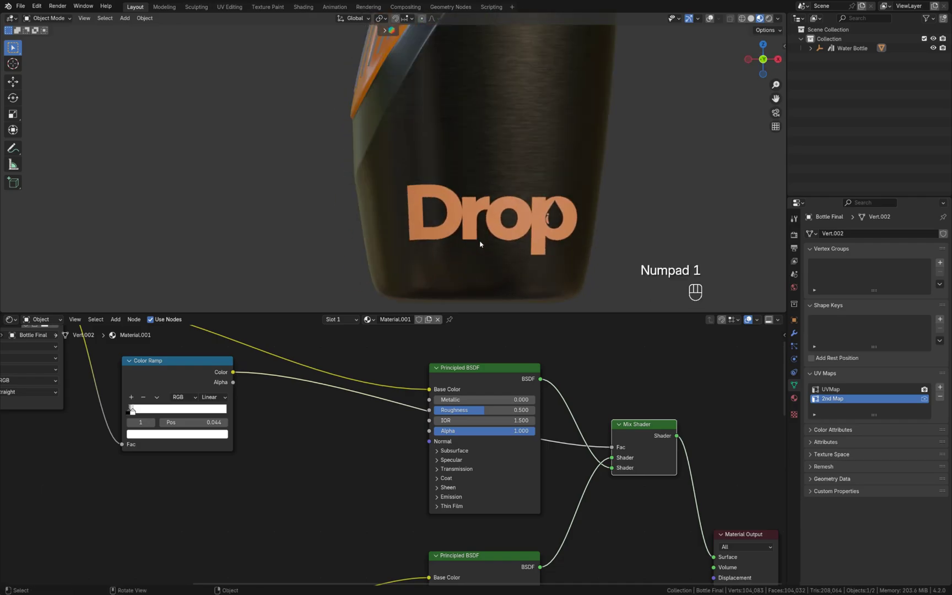
Step: Set the logo's Mapping scale to 1.530 on all axes and its location to X -0.27 m, Y -0.36 m
middle_click_drag(261, 415, 595, 473, "shift")
scroll(359, 440, "up", 1)
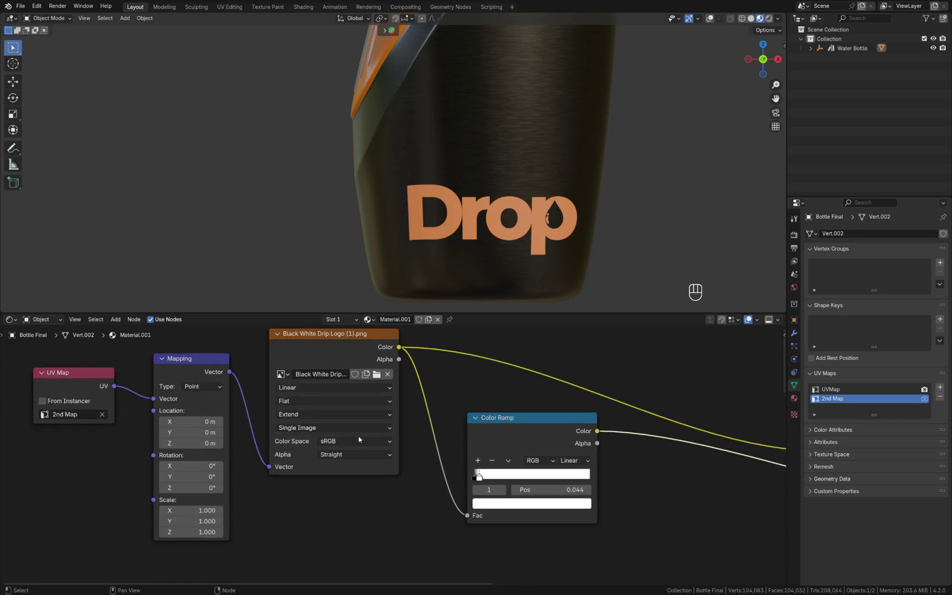
middle_click_drag(200, 398, 323, 398, "shift")
left_click_drag(300, 367, 300, 362)
middle_click_drag(329, 467, 323, 442, "shift")
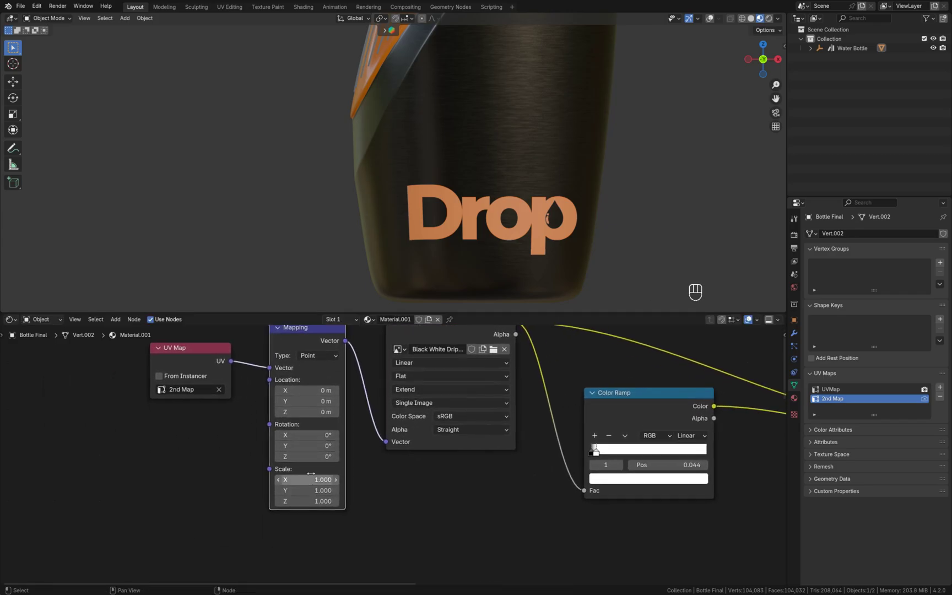
left_click_drag(308, 479, 349, 500, "shift")
left_click_drag(312, 390, 289, 401, "shift")
scroll(435, 378, "down", 2)
middle_click_drag(496, 243, 459, 253)
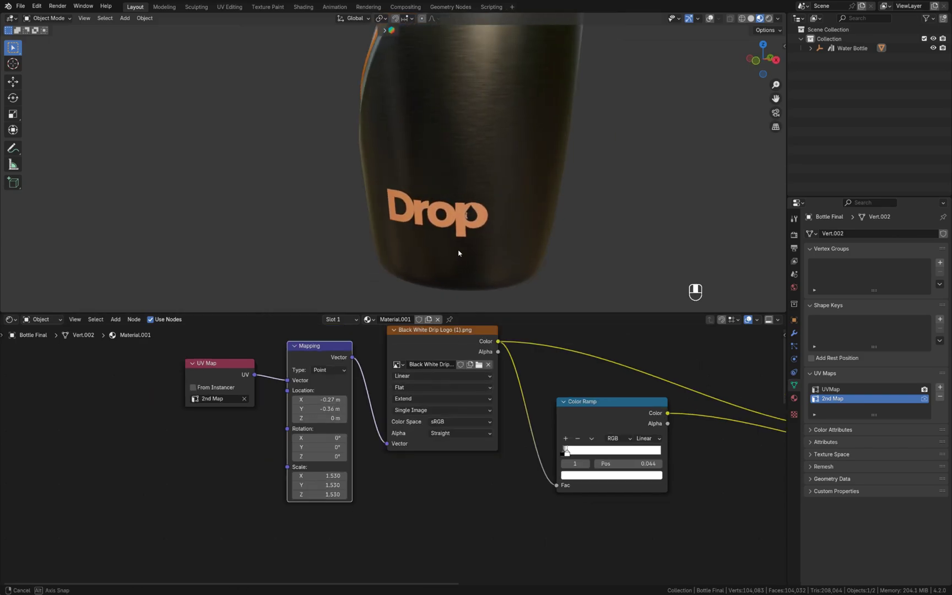
Step: Show the bottle's 2nd Map UVs over the logo image by opening the UV Editor and selecting the whole mesh in Edit Mode
middle_click_drag(385, 435, 325, 456, "shift")
left_click(10, 319)
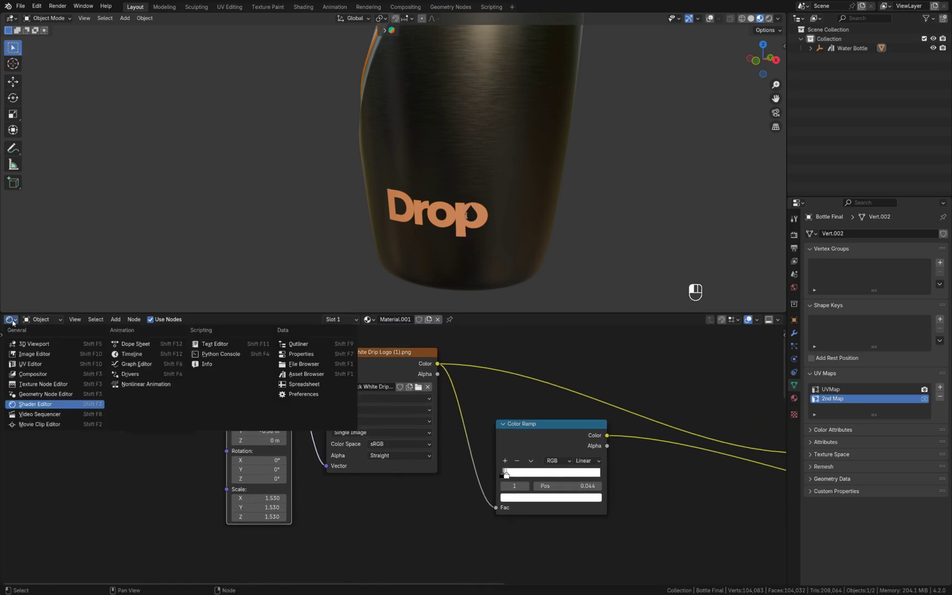
left_click(49, 354)
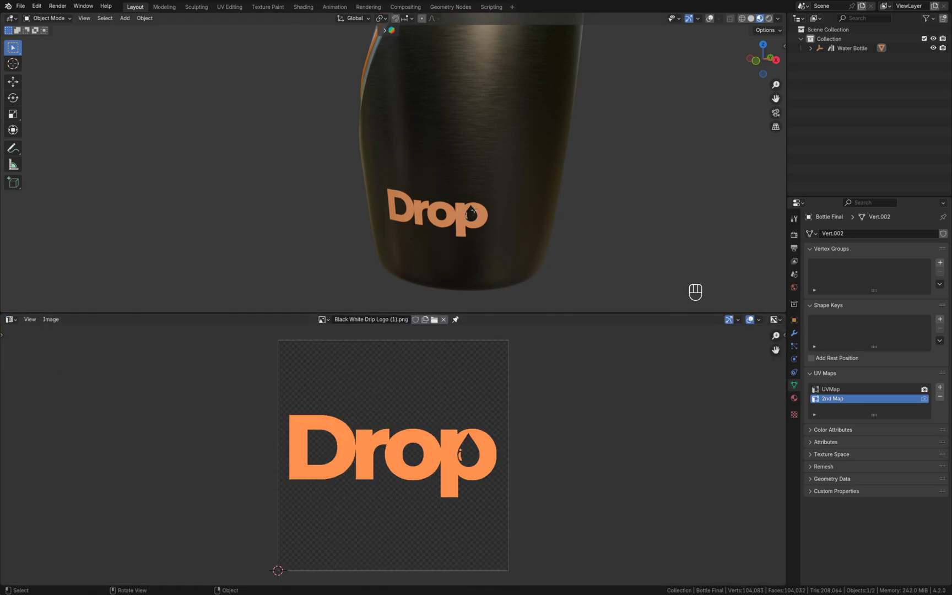
key("Tab")
key("shift+alt+z")
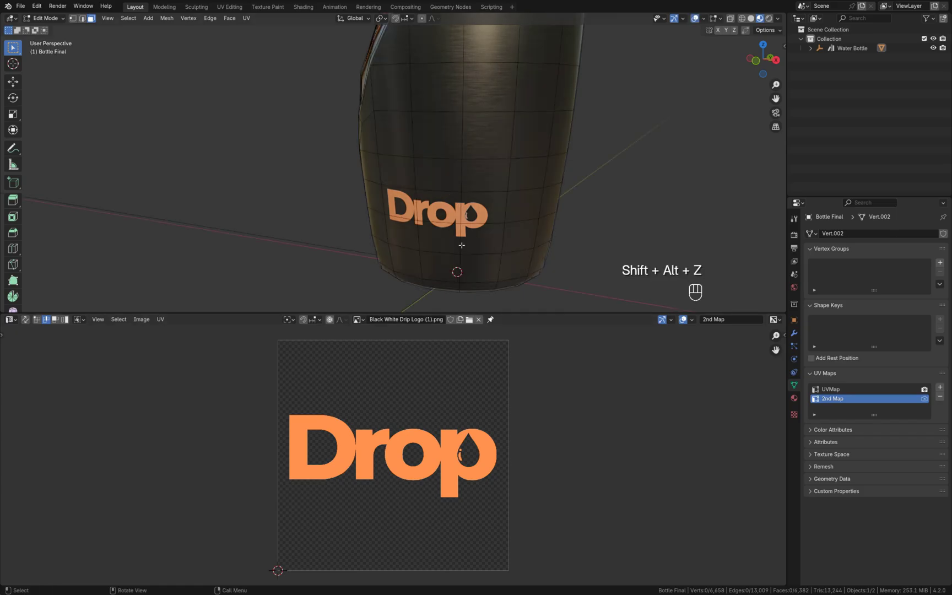
middle_click_drag(462, 245, 440, 259)
key("a")
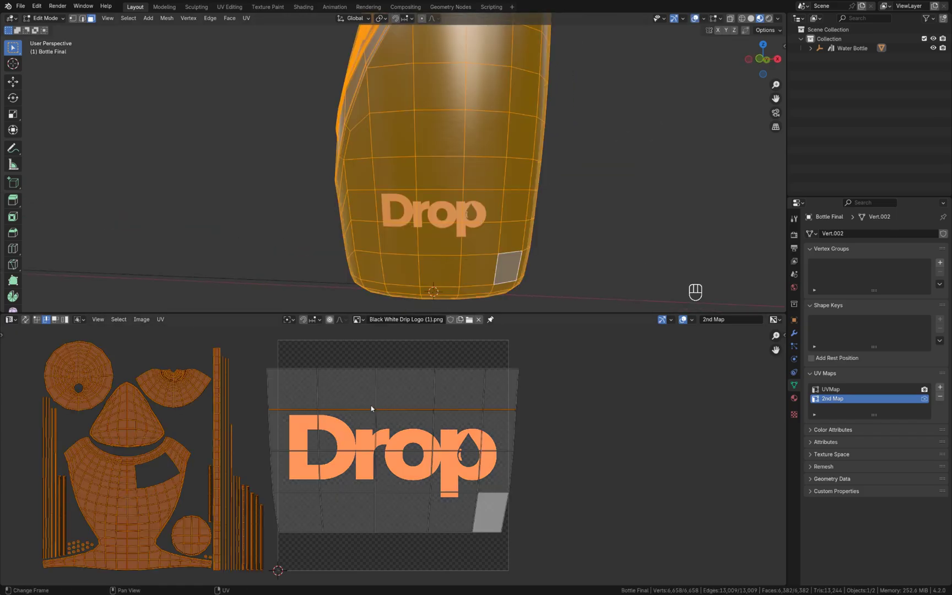
Step: Select the UV island lying over the Drop logo and scale it down slightly
left_click(525, 448)
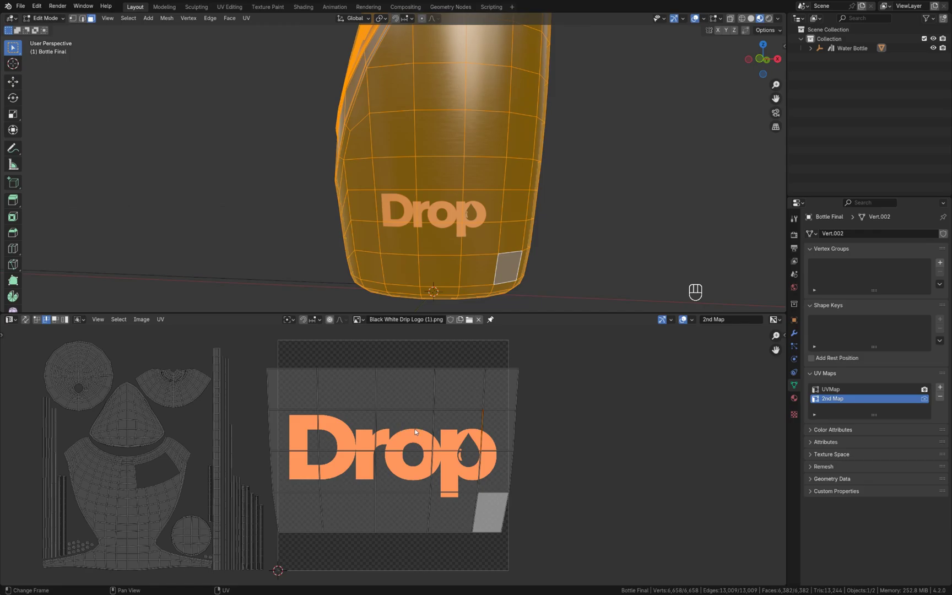
key("l")
key("s")
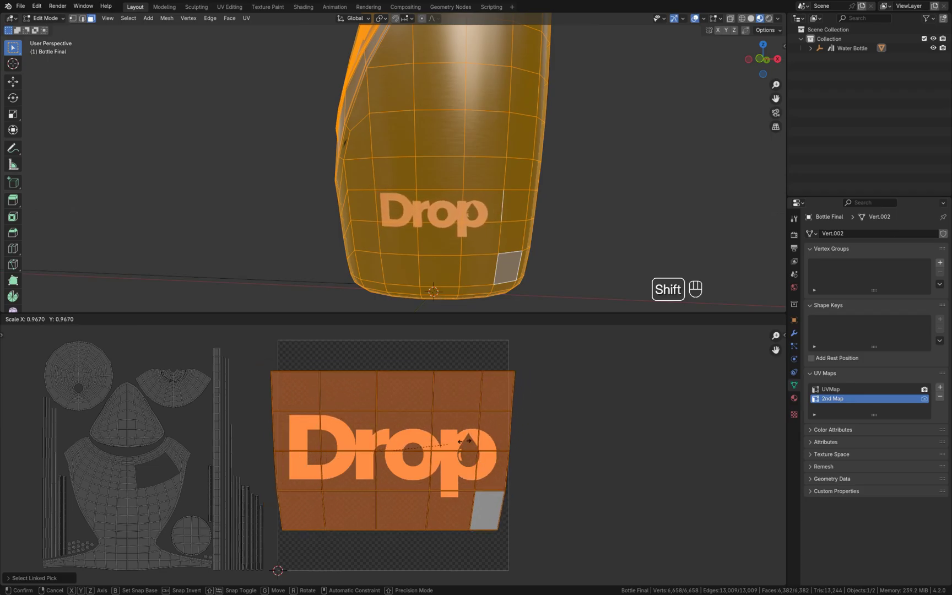
left_click(430, 425)
Step: Return the bottle to Object Mode and bring back the Shader Editor
key("Tab")
left_click(11, 320)
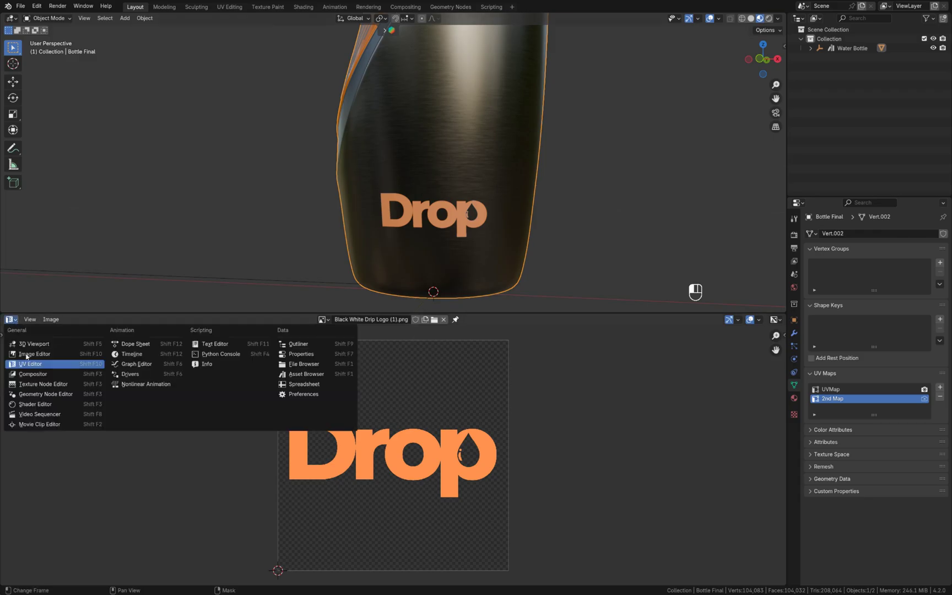
left_click(28, 405)
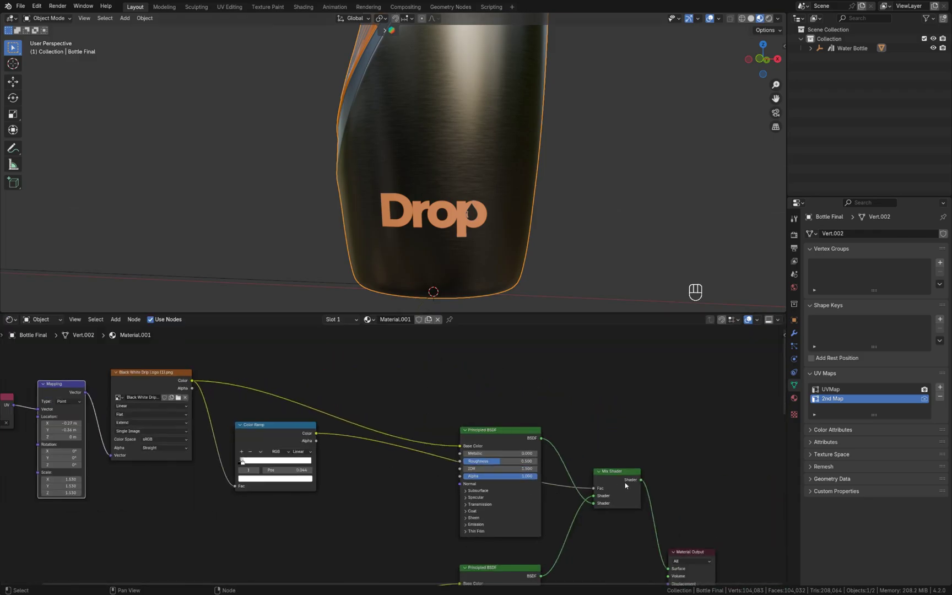
Step: Move the Material Output node up beside the Mix Shader
left_click(625, 485)
left_click_drag(685, 550, 693, 468)
scroll(441, 486, "up", 2)
Step: Add a Bump node and connect its Normal output to the Normal input of the logo's Principled BSDF
key("shift+a")
mouse_move(364, 489)
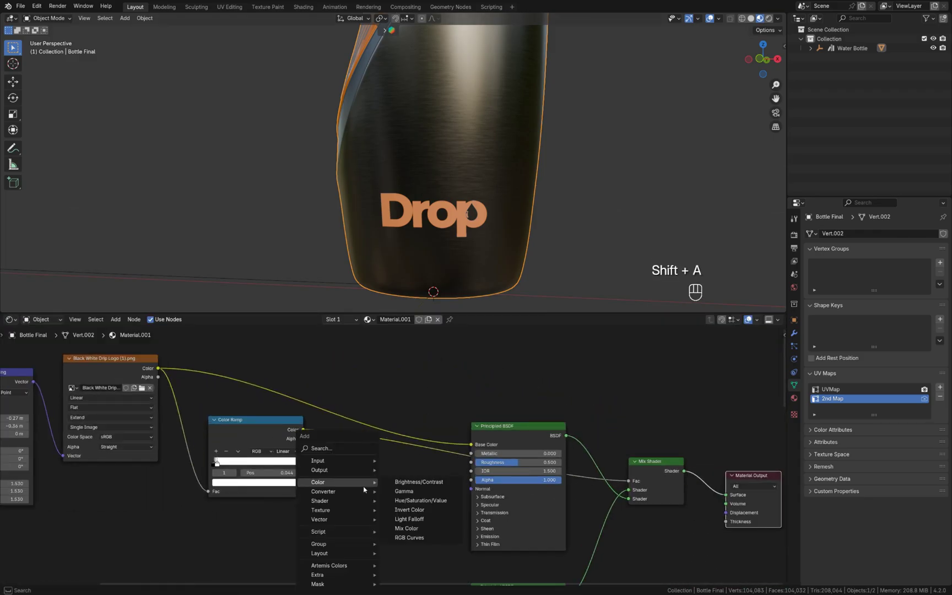
mouse_move(358, 519)
left_click(408, 463)
left_click(385, 520)
left_click_drag(375, 501, 452, 498)
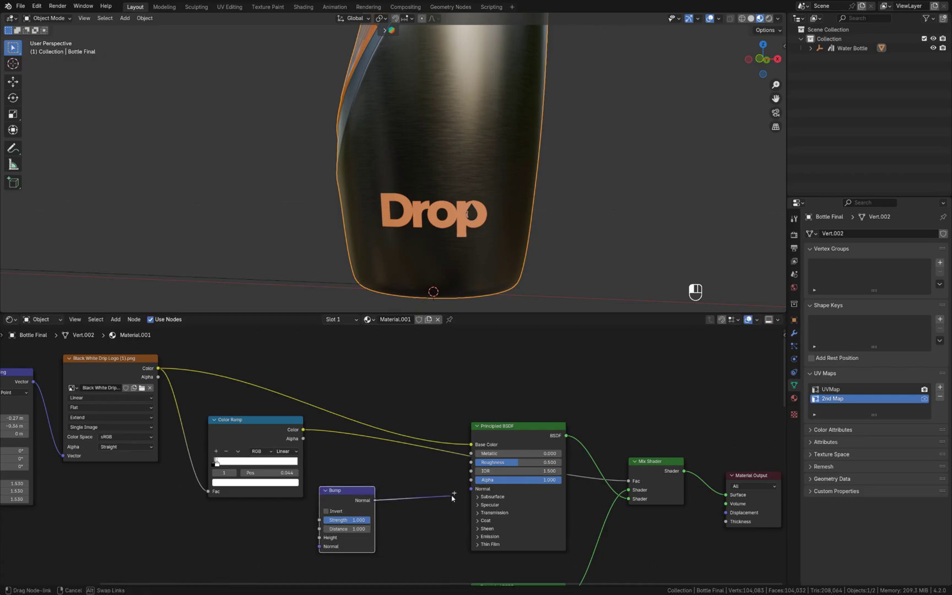
Step: Reposition the Bump node and feed the logo's Color Ramp color into its Height input
left_click_drag(346, 502, 332, 526)
middle_click_drag(292, 479, 361, 453)
left_click_drag(325, 403, 352, 477)
left_click_drag(373, 538, 374, 536)
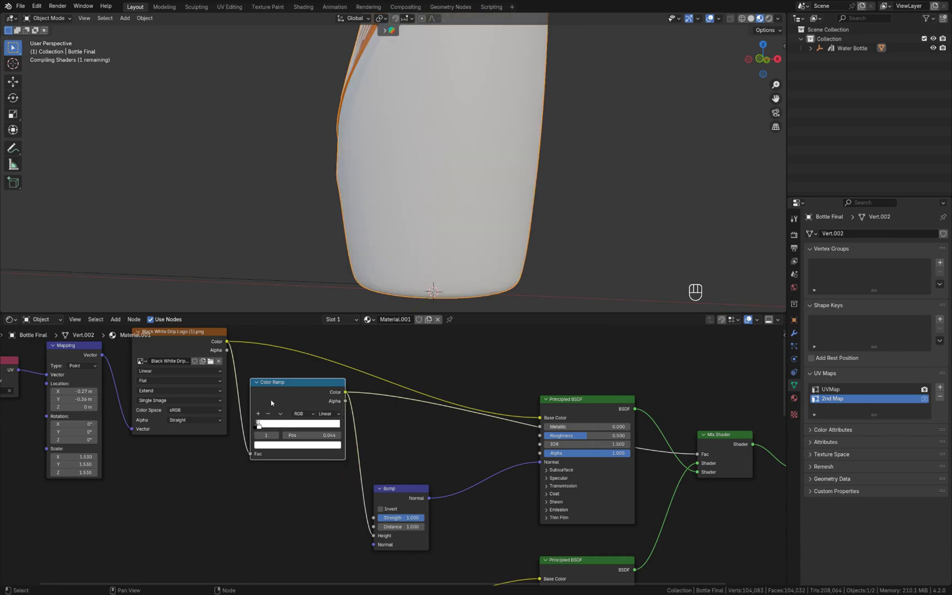
Step: Set the Bump node's Strength to 0.660 while checking the logo's relief up close on the bottle
middle_click_drag(404, 249, 380, 237, "shift")
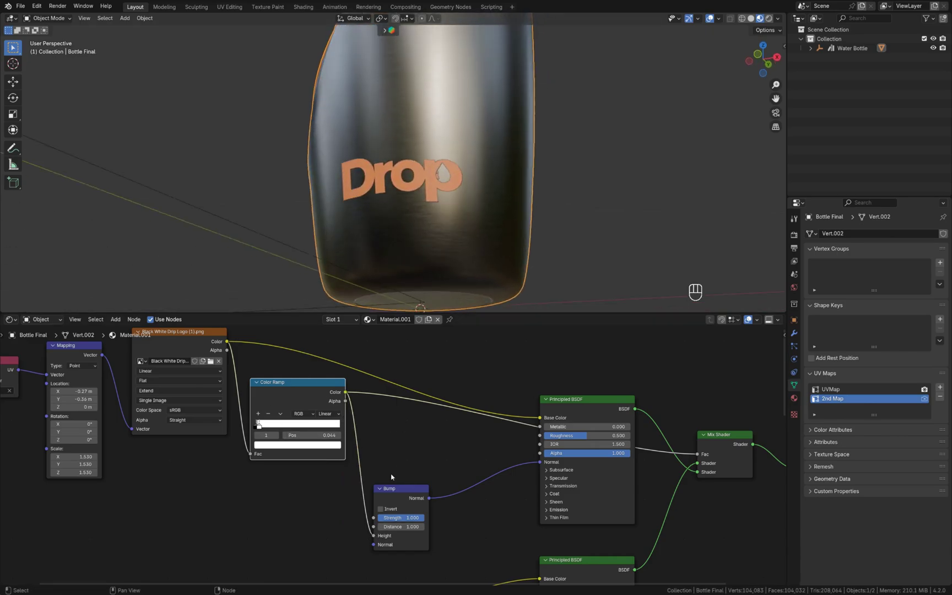
scroll(349, 210, "up", 3)
middle_click_drag(432, 215, 412, 210)
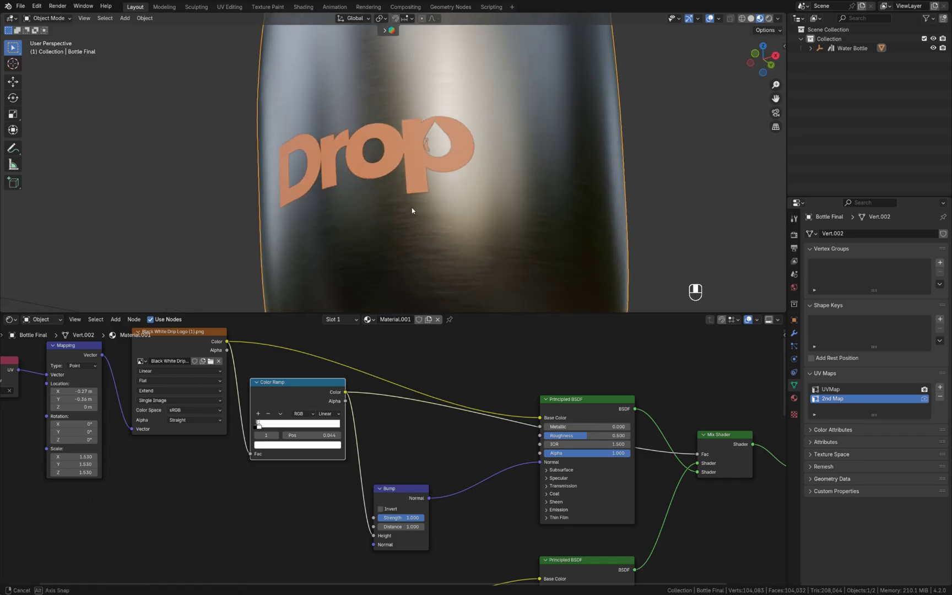
scroll(405, 502, "up", 2)
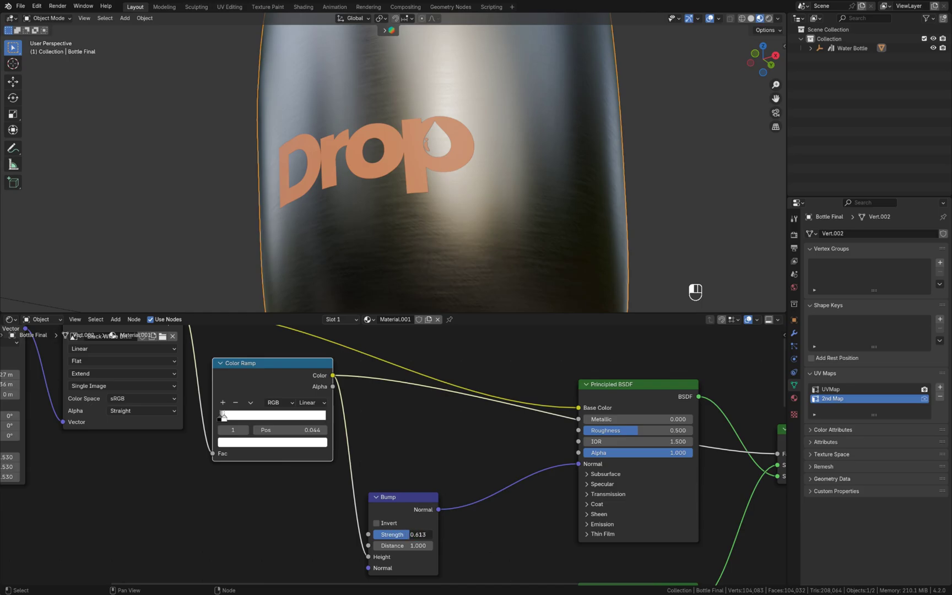
middle_click_drag(379, 221, 425, 223)
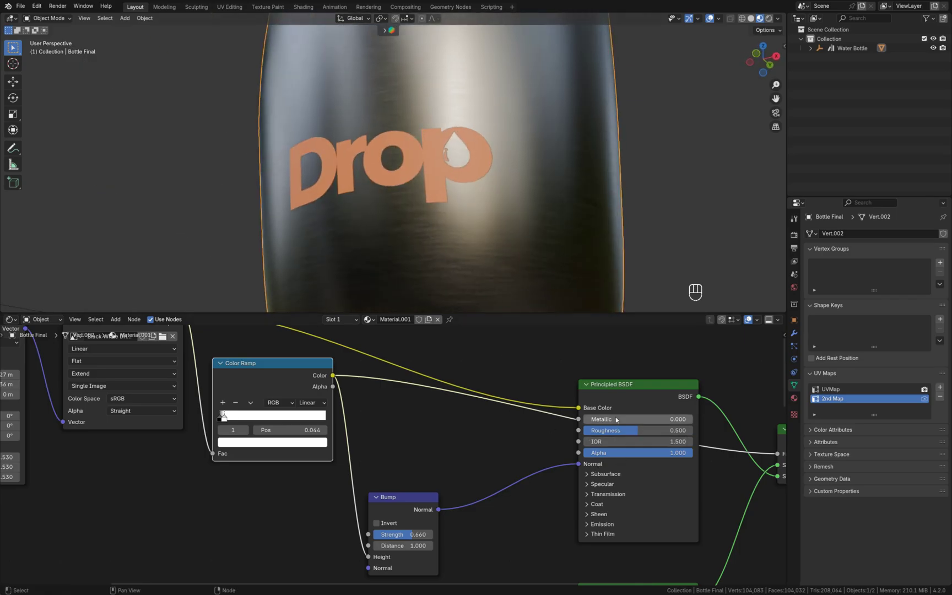
Step: Set the logo's Principled BSDF to a Roughness of 0.162 and a Metallic of about 0.658
left_click_drag(639, 431, 693, 420)
mouse_move(423, 243)
middle_mouse_down()
mouse_move(435, 246)
mouse_move(431, 235)
middle_mouse_up()
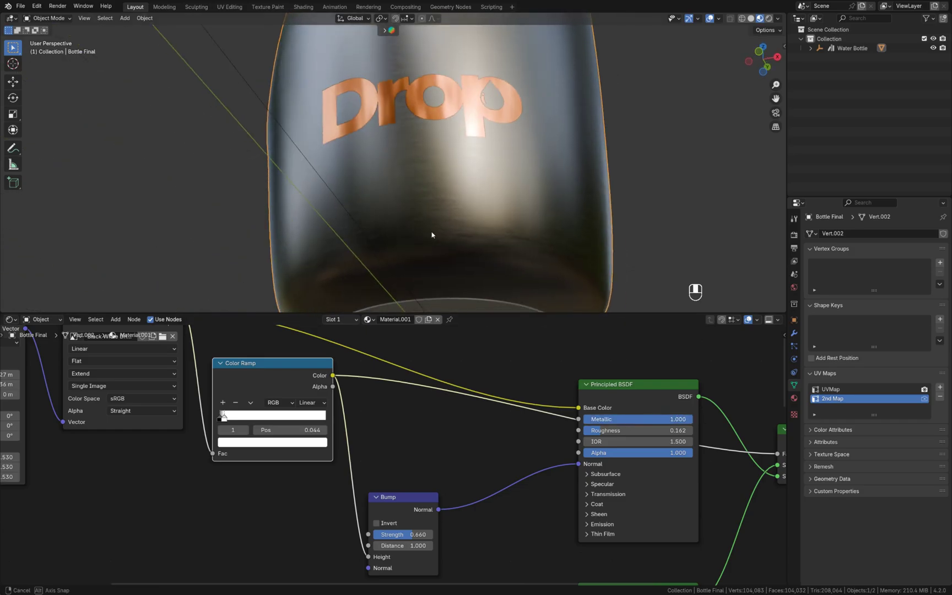
middle_click_drag(585, 483, 525, 479)
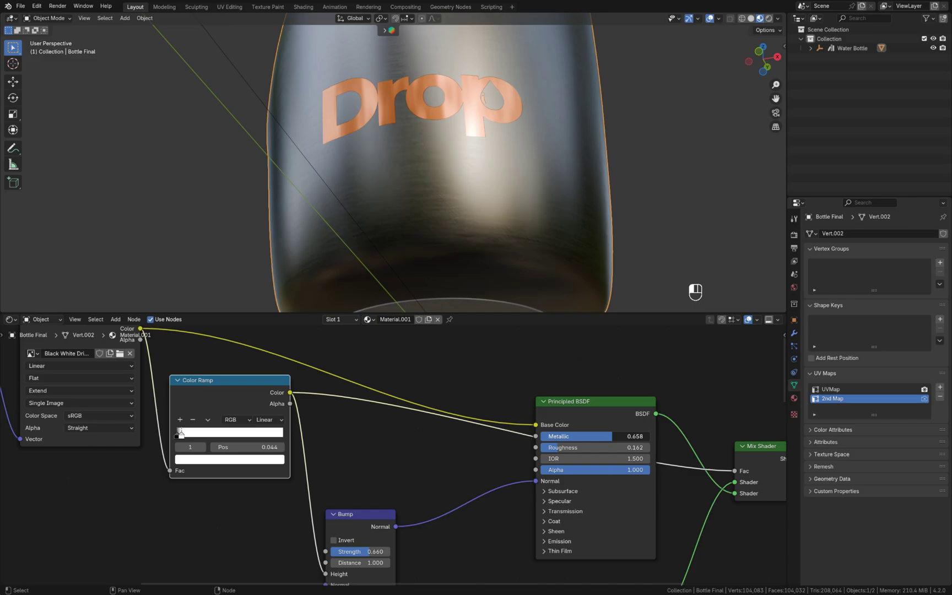
Step: Examine the complete node tree and the whole bottle with the logo from different distances
scroll(431, 418, "down", 7)
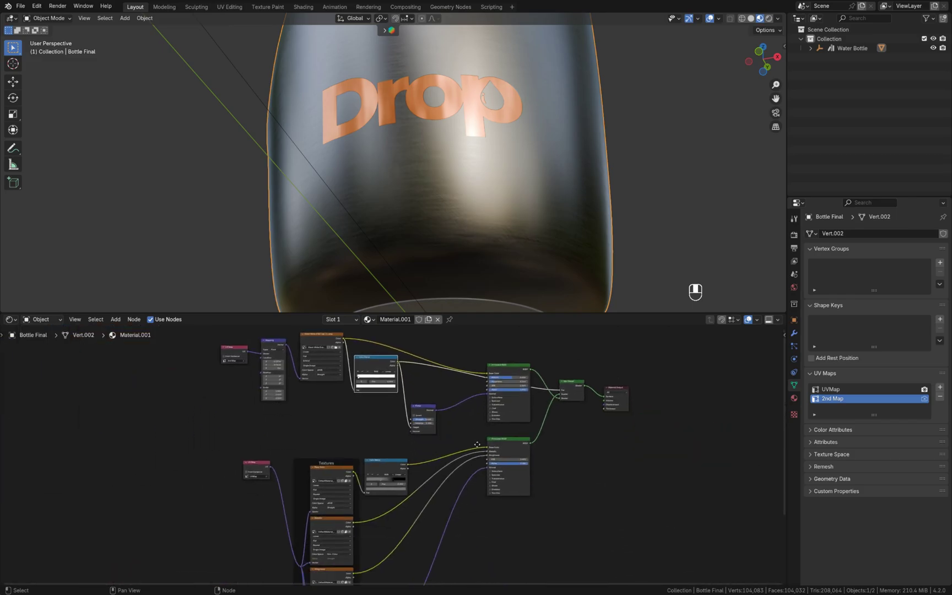
scroll(469, 460, "down", 3)
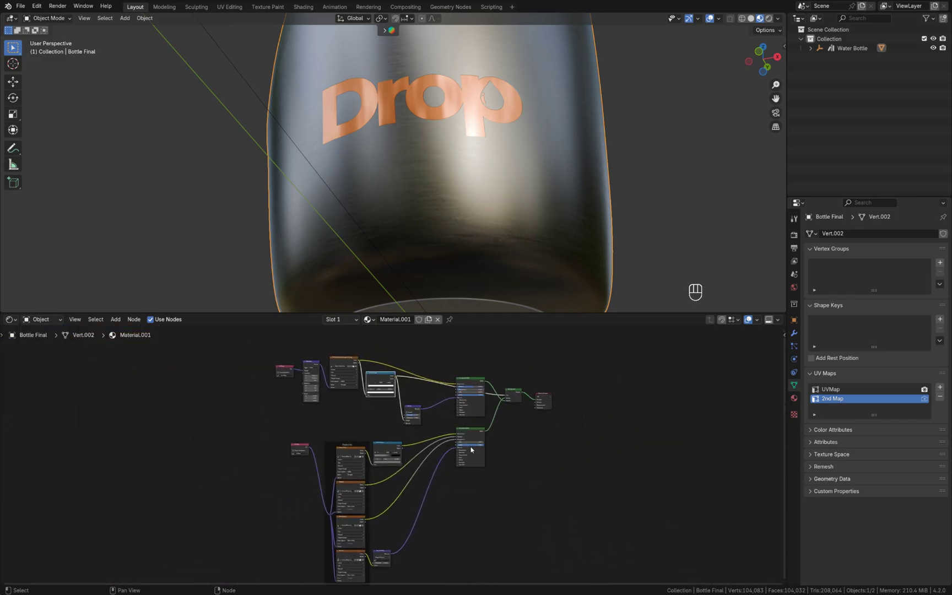
scroll(423, 199, "down", 4)
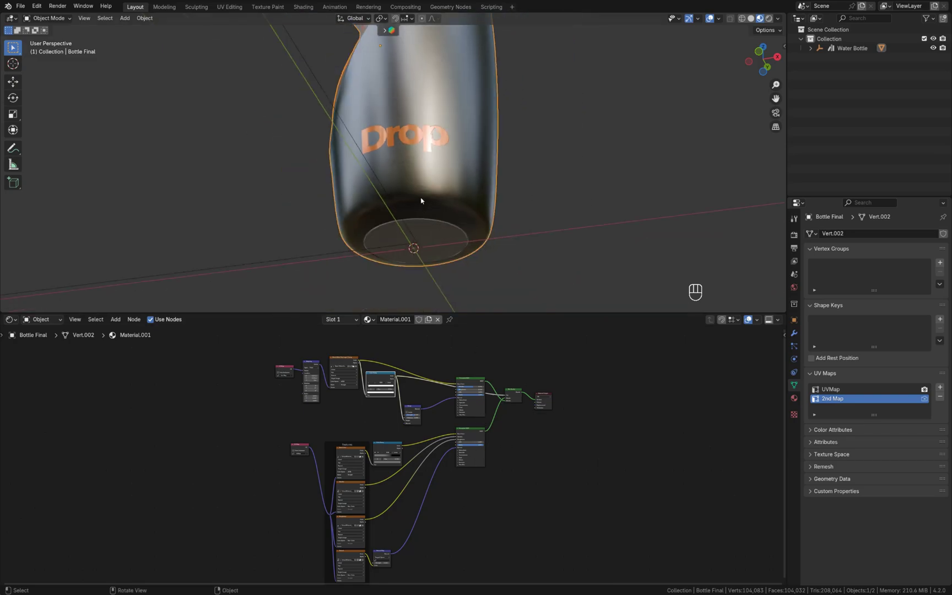
middle_click_drag(423, 199, 440, 250, "shift")
scroll(443, 220, "down", 1)
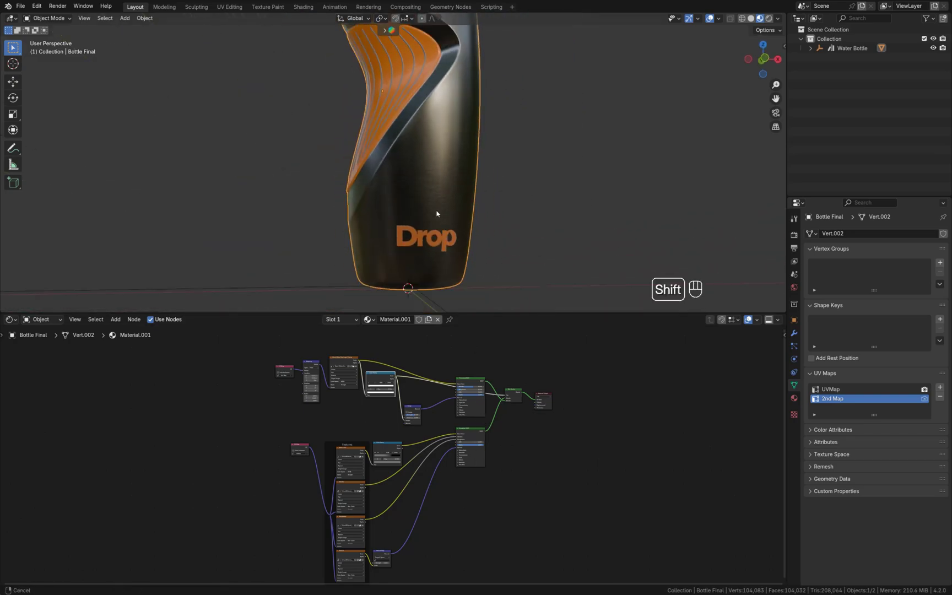
scroll(438, 249, "down", 3)
middle_click_drag(437, 214, 422, 253, "shift")
scroll(400, 264, "up", 1)
scroll(397, 264, "down", 1)
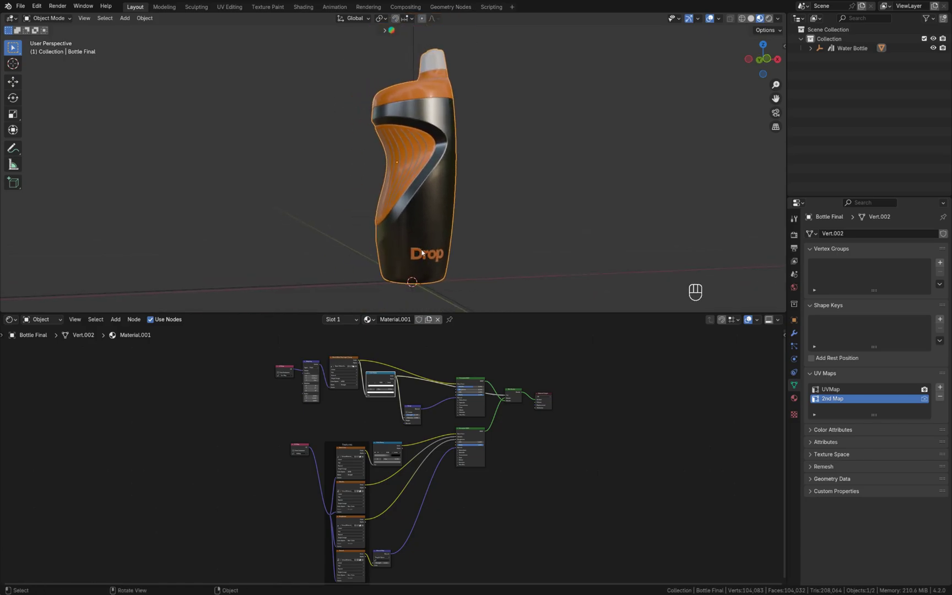